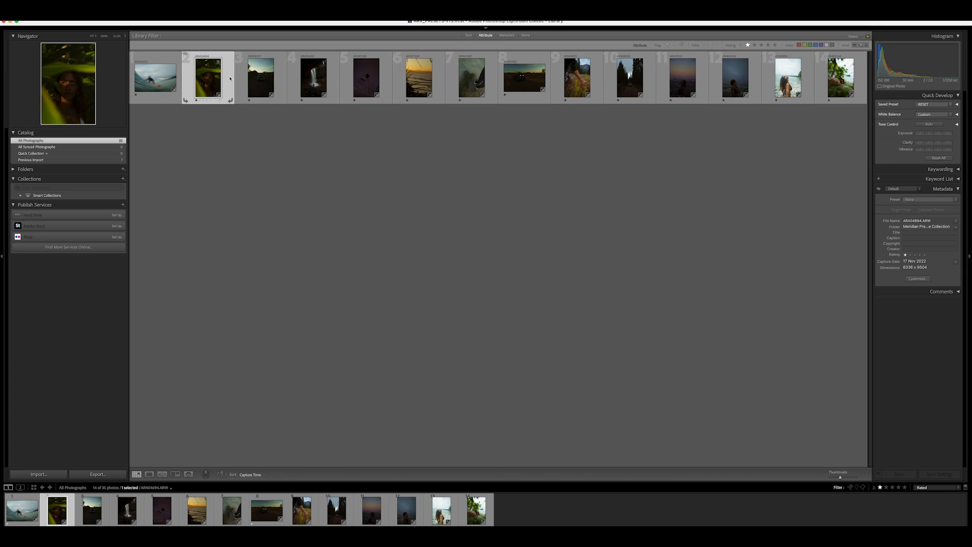
# - Open the second photo, the portrait among leaves, in the Develop module
pyautogui.doubleClick(211, 77)
pyautogui.press('g')
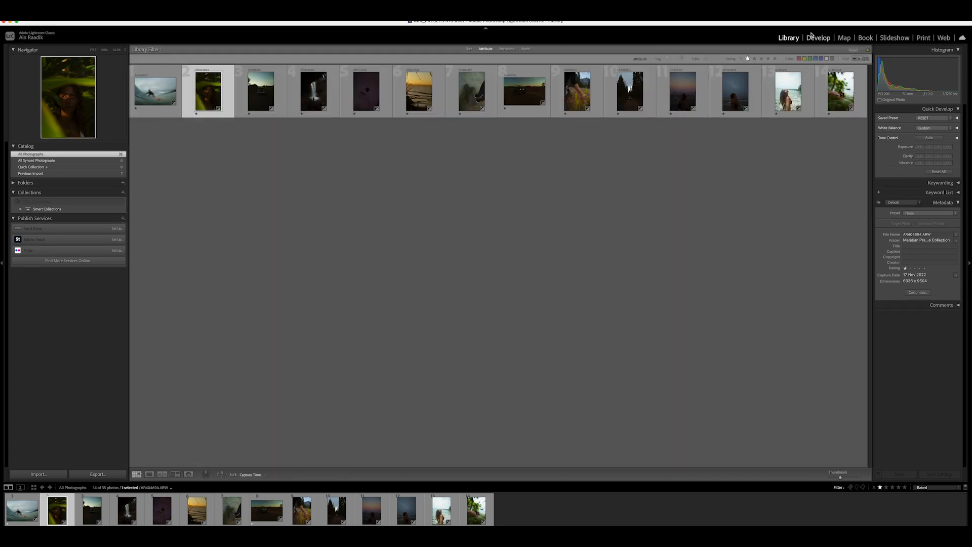
pyautogui.click(820, 38)
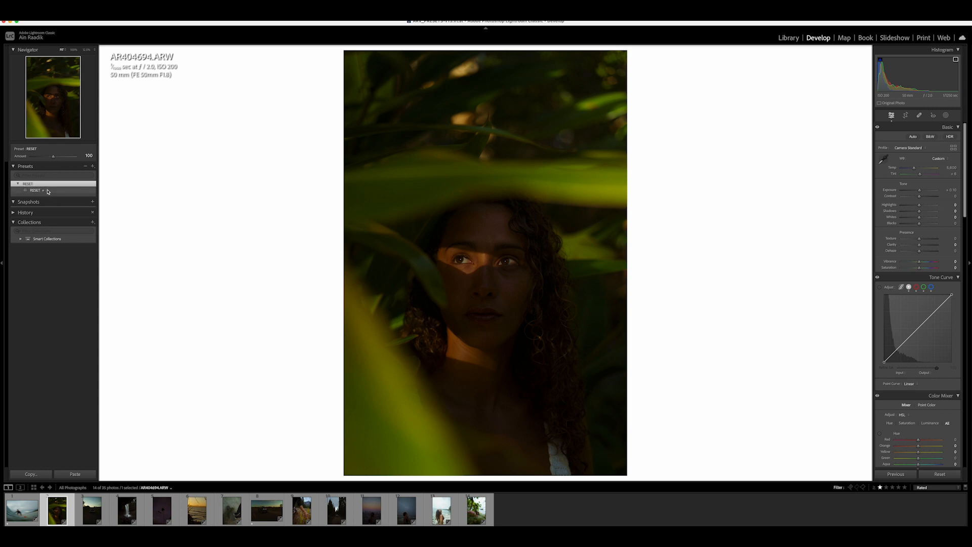
# - Import the preset pack "Meridian - Ain Raadik - Tide.zip" from the Desktop into the Presets panel
pyautogui.click(93, 167)
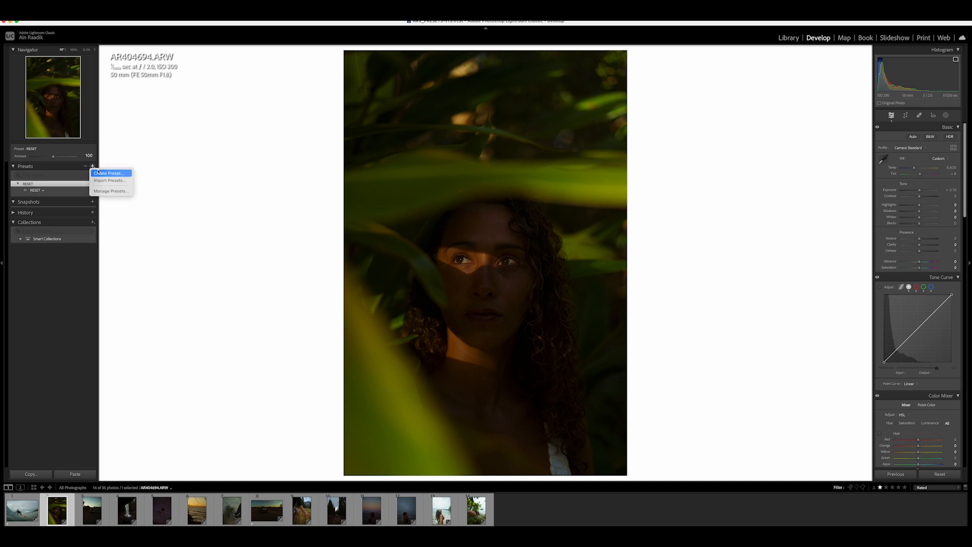
pyautogui.click(106, 181)
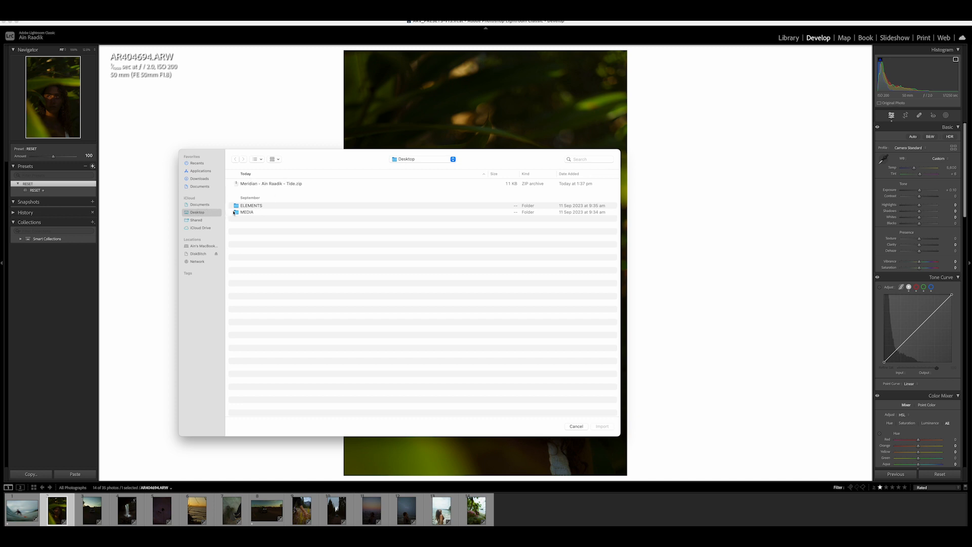
pyautogui.click(255, 184)
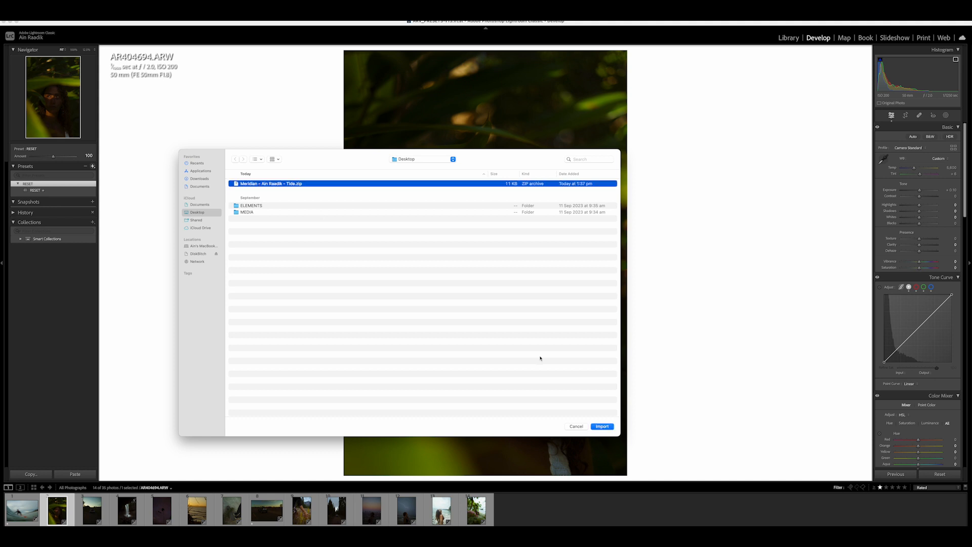
pyautogui.click(603, 427)
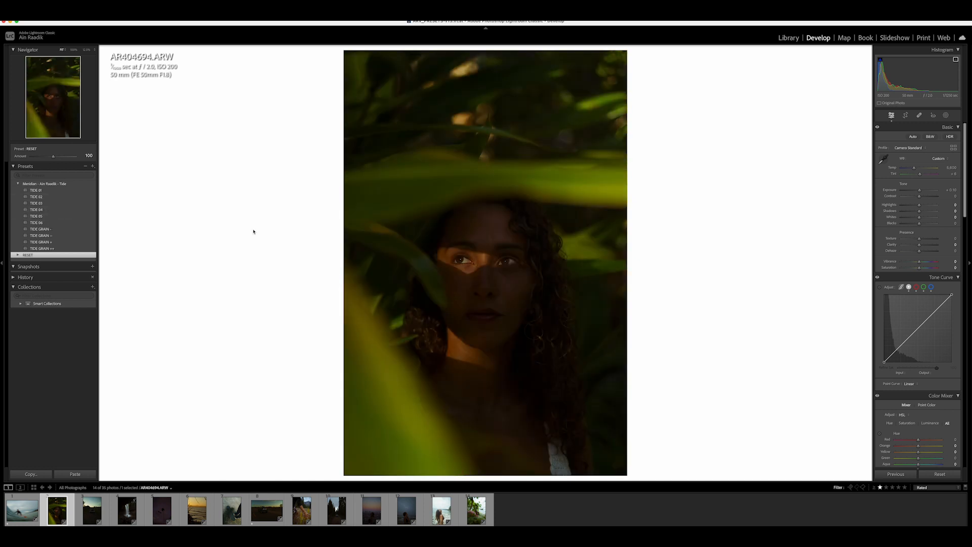
# - Try the TIDE GRAIN -, TIDE GRAIN, TIDE GRAIN + and TIDE GRAIN ++ presets on the portrait in turn
pyautogui.click(52, 237)
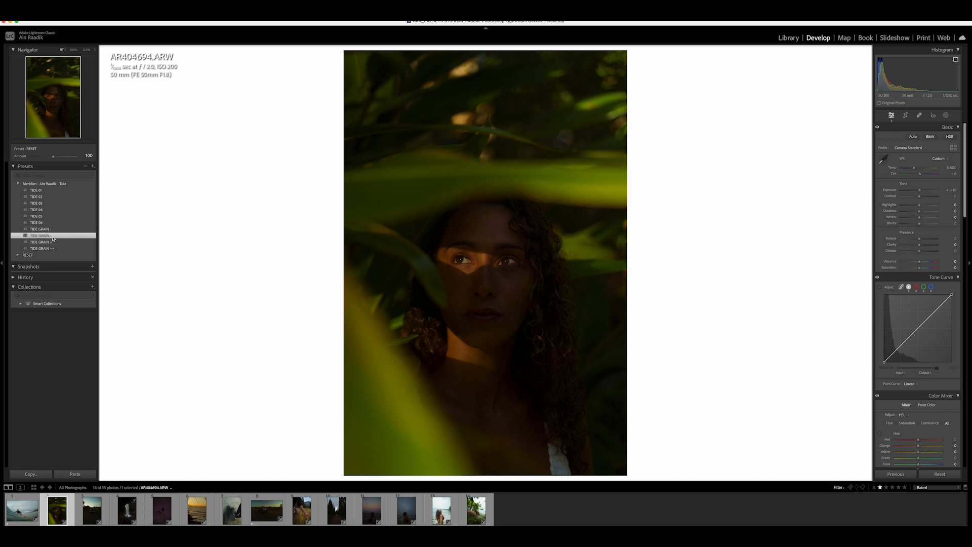
pyautogui.click(52, 230)
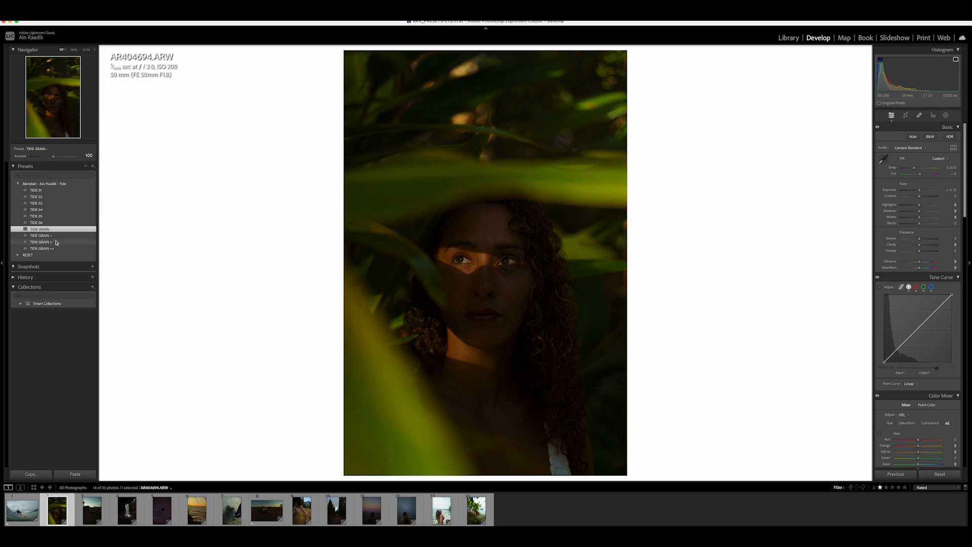
pyautogui.click(57, 243)
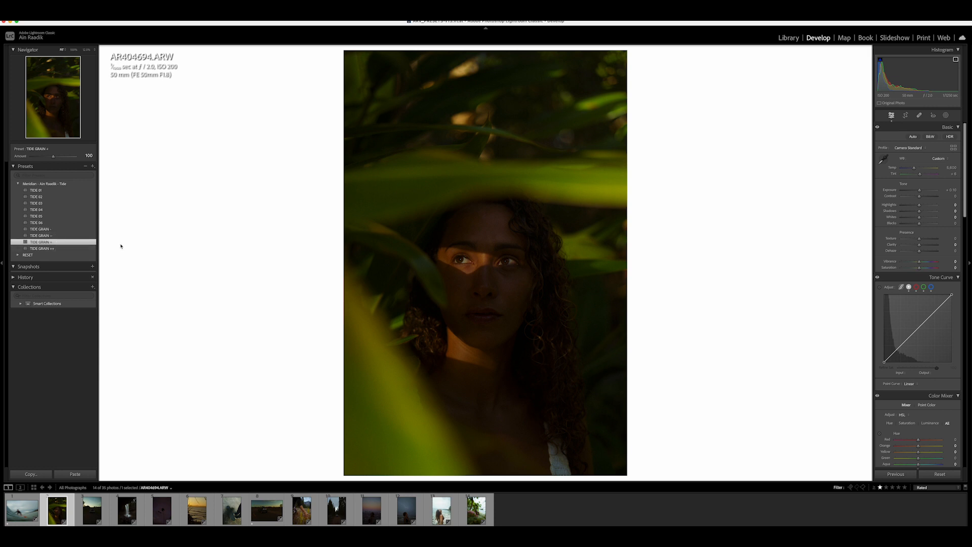
pyautogui.click(54, 249)
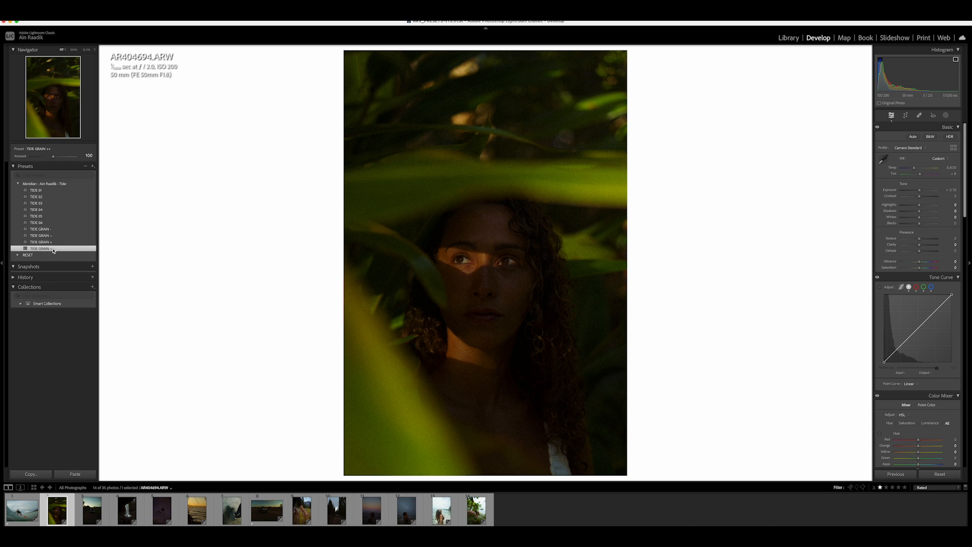
# - Try the TIDE 02, TIDE 04 and TIDE 06 presets, then apply the RESET + preset
pyautogui.click(44, 197)
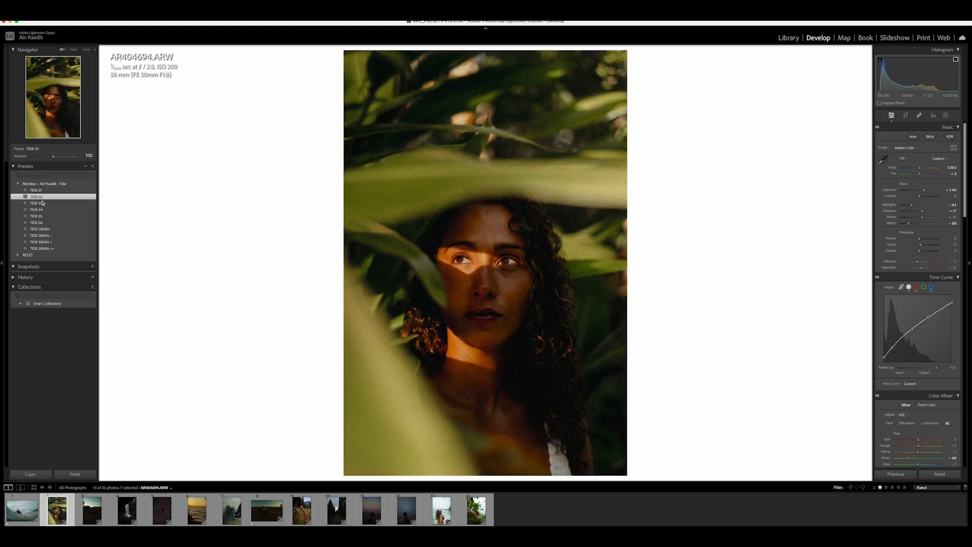
pyautogui.click(44, 209)
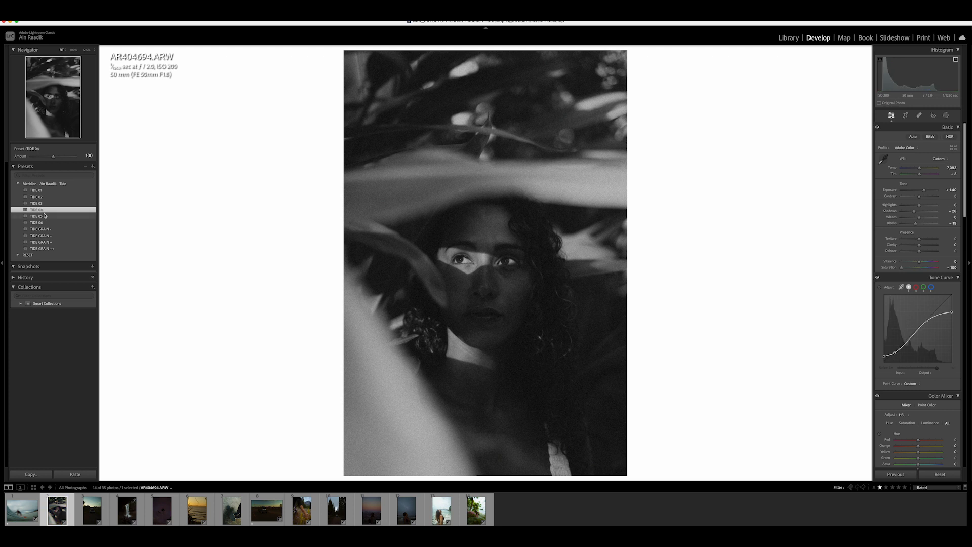
pyautogui.click(45, 223)
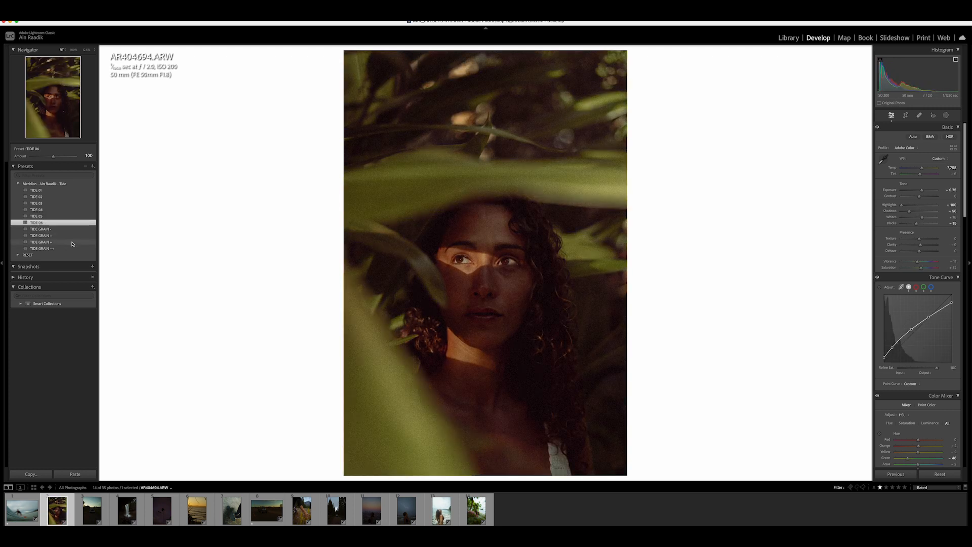
pyautogui.click(19, 255)
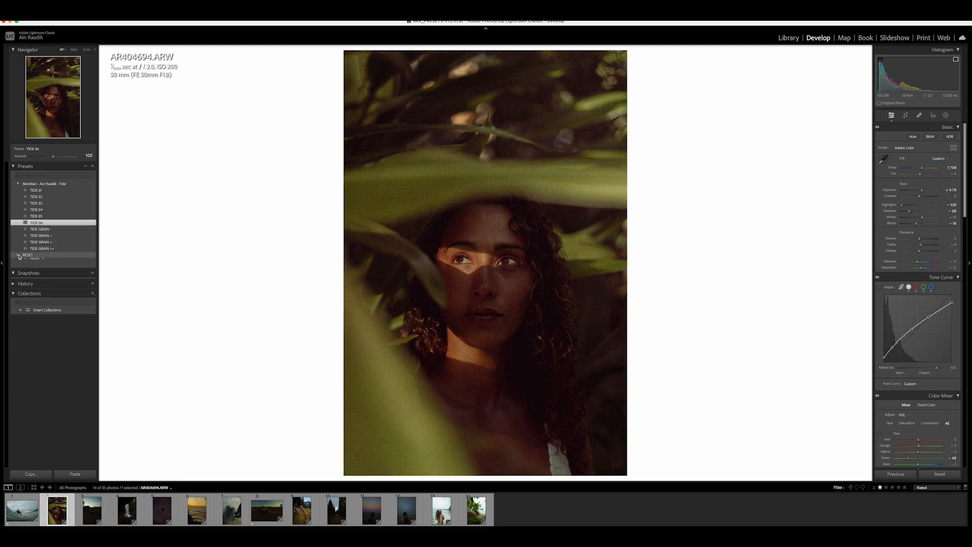
pyautogui.click(35, 261)
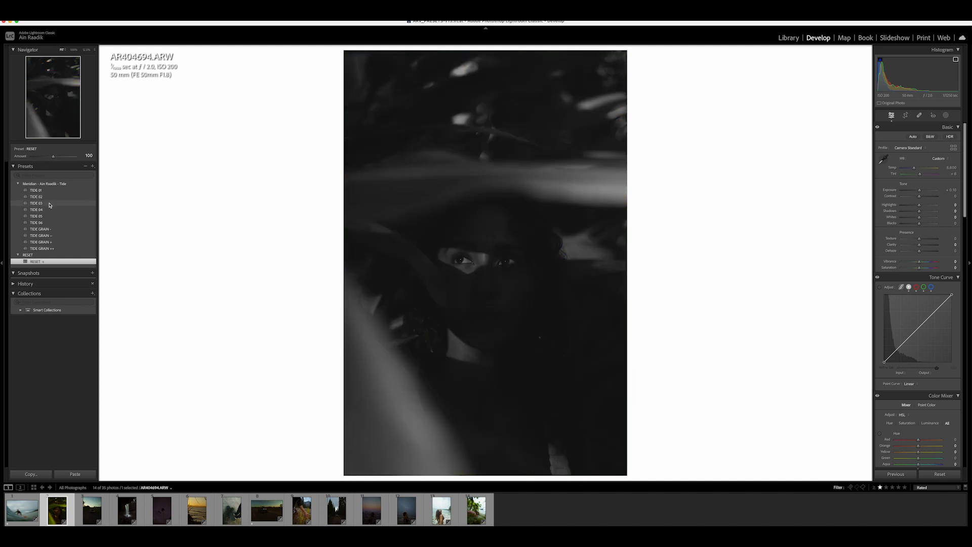
# - Apply the TIDE 03 preset to the portrait and raise Exposure to about +1.00
pyautogui.click(50, 203)
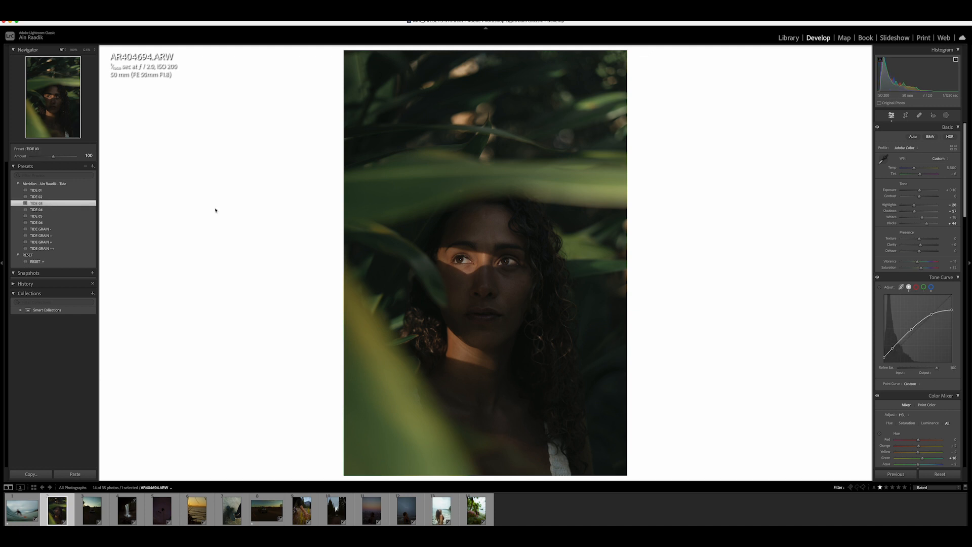
pyautogui.moveTo(920, 191); pyautogui.dragTo(923, 192)
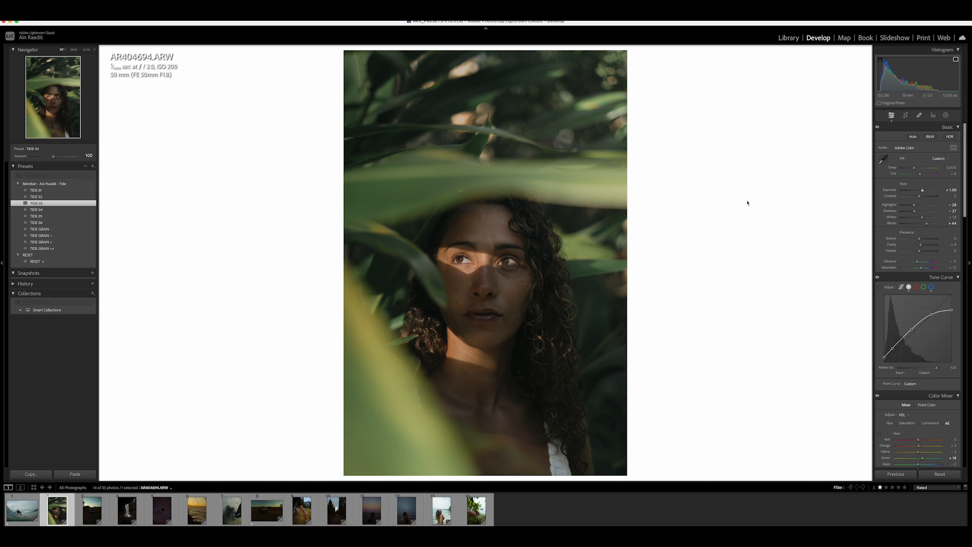
# - Fine-tune the Basic sliders: Blacks +3, Temp 8,654, Tint +11, Highlights +13, Shadows -43, Exposure +0.95
pyautogui.moveTo(926, 223); pyautogui.dragTo(919, 227)
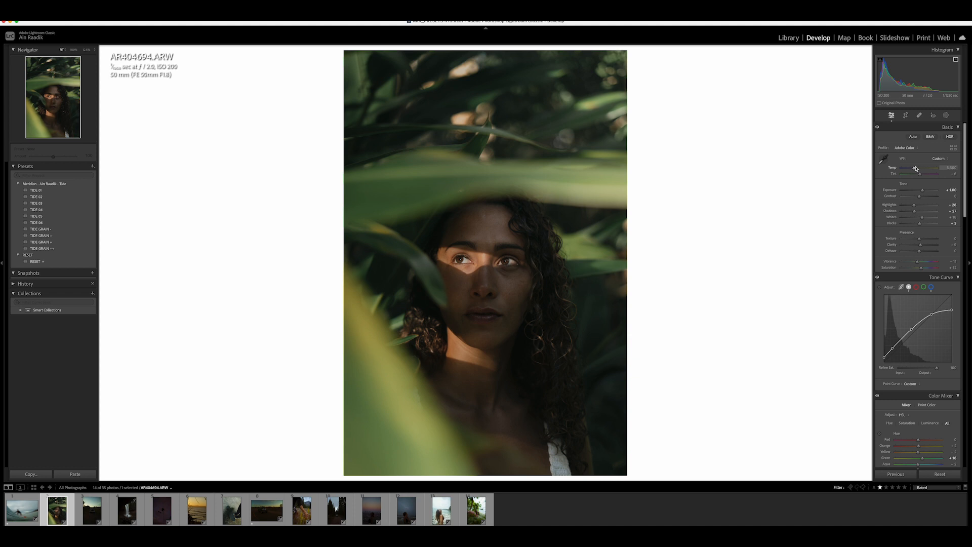
pyautogui.moveTo(915, 169); pyautogui.dragTo(920, 172)
pyautogui.moveTo(921, 175); pyautogui.dragTo(911, 209)
pyautogui.moveTo(912, 205)
pyautogui.mouseDown()
pyautogui.moveTo(921, 207)
pyautogui.moveTo(909, 211)
pyautogui.mouseUp()
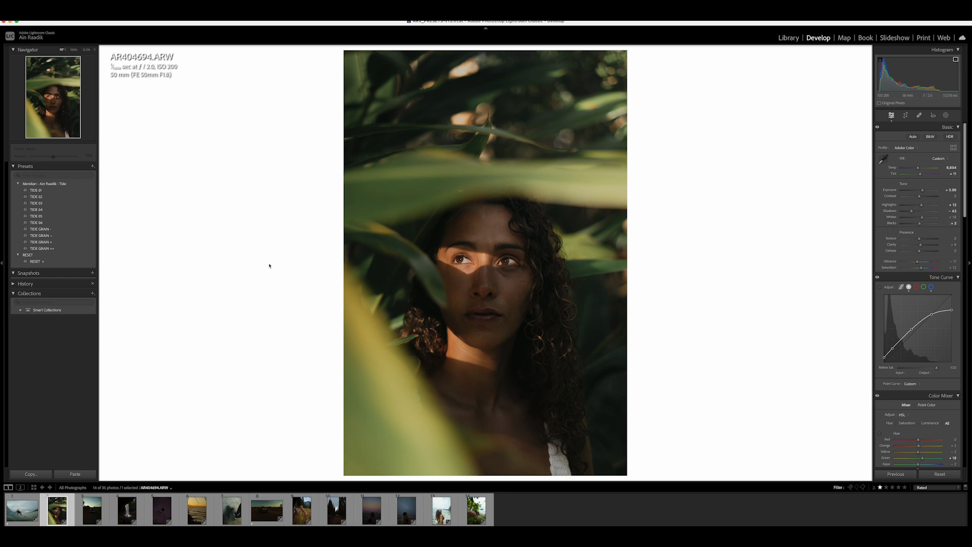
# - Apply the TIDE GRAIN + preset and adjust the Green saturation and Yellow hue in the Color Mixer
pyautogui.click(49, 244)
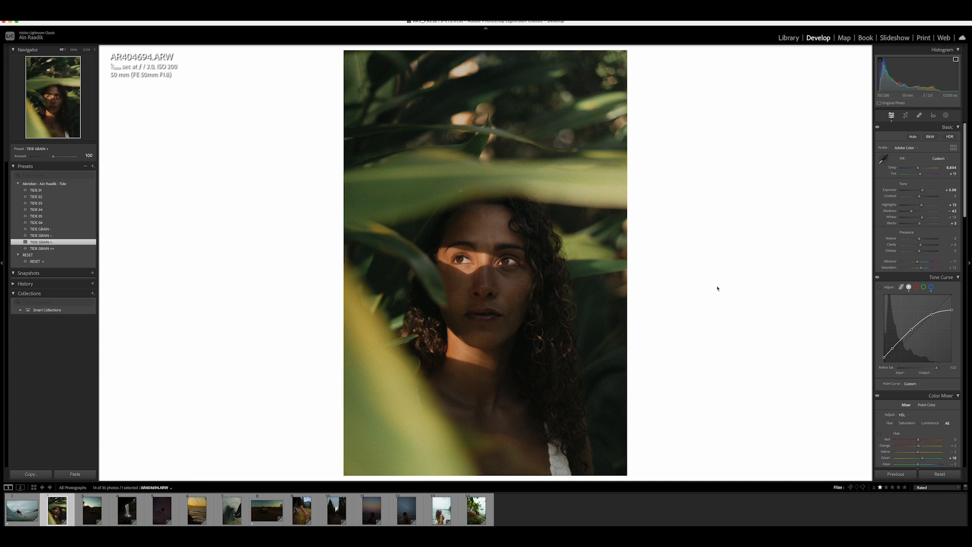
pyautogui.scroll(-2, 914, 274)
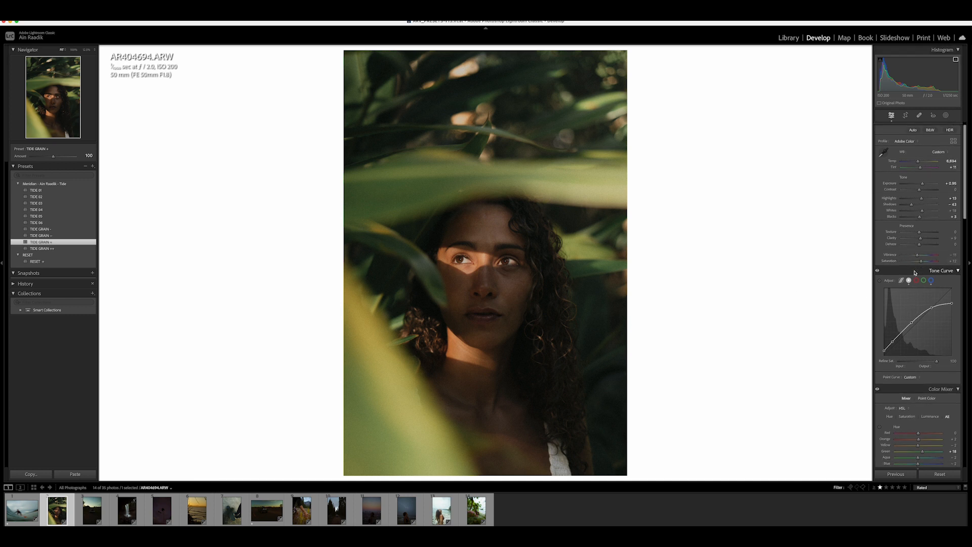
pyautogui.scroll(-4, 914, 271)
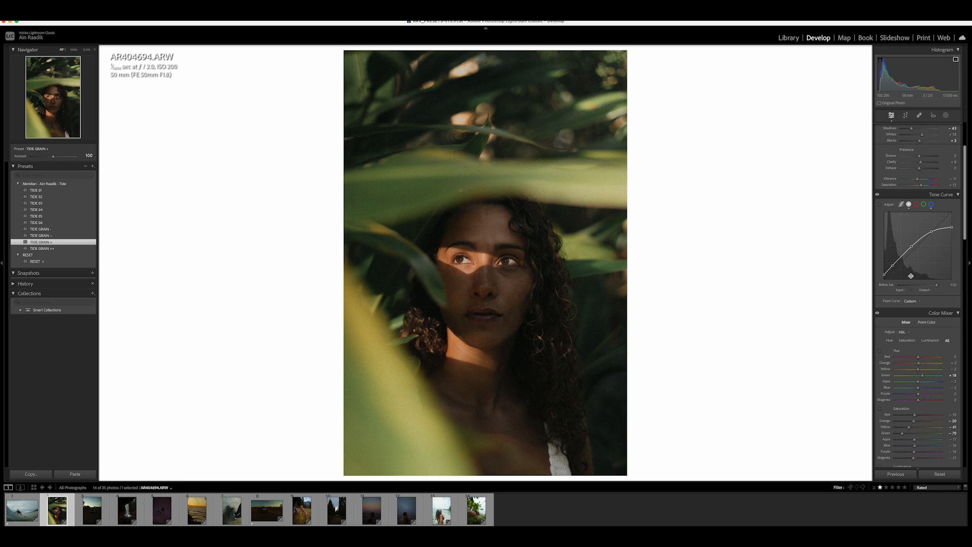
pyautogui.scroll(-4, 892, 296)
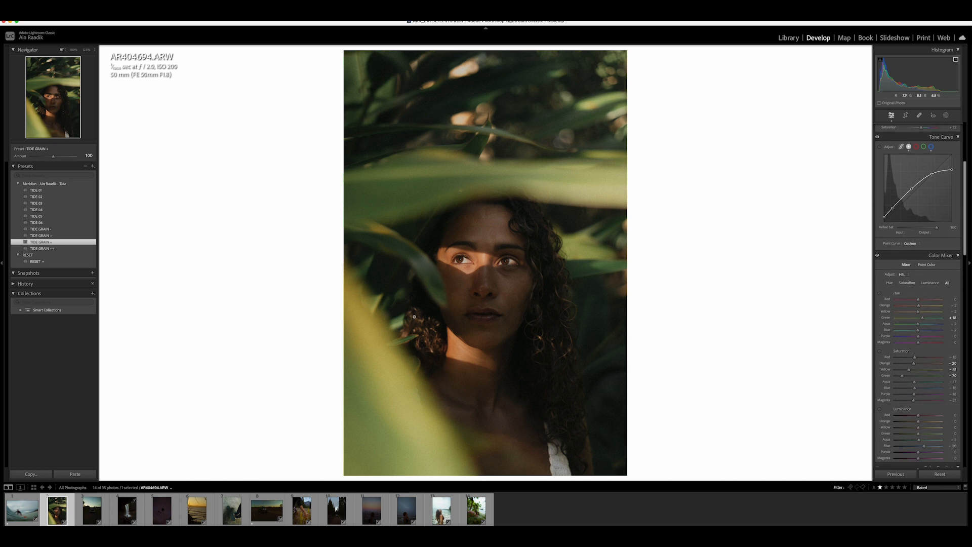
pyautogui.moveTo(902, 377); pyautogui.dragTo(909, 375)
pyautogui.moveTo(919, 313); pyautogui.dragTo(912, 315)
# - Create a brush mask painted over the out-of-focus leaf in the lower-left foreground
pyautogui.click(946, 117)
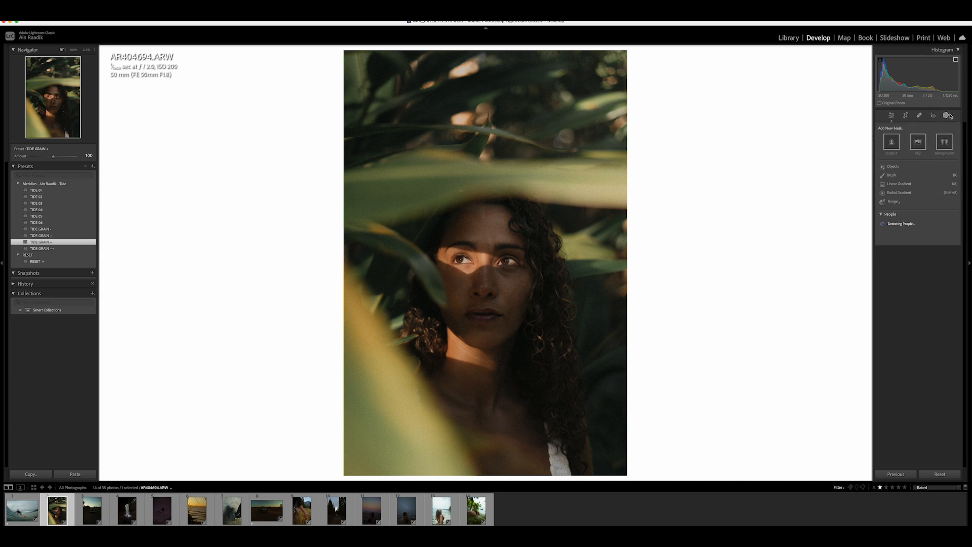
pyautogui.click(892, 175)
pyautogui.scroll(5, 424, 336)
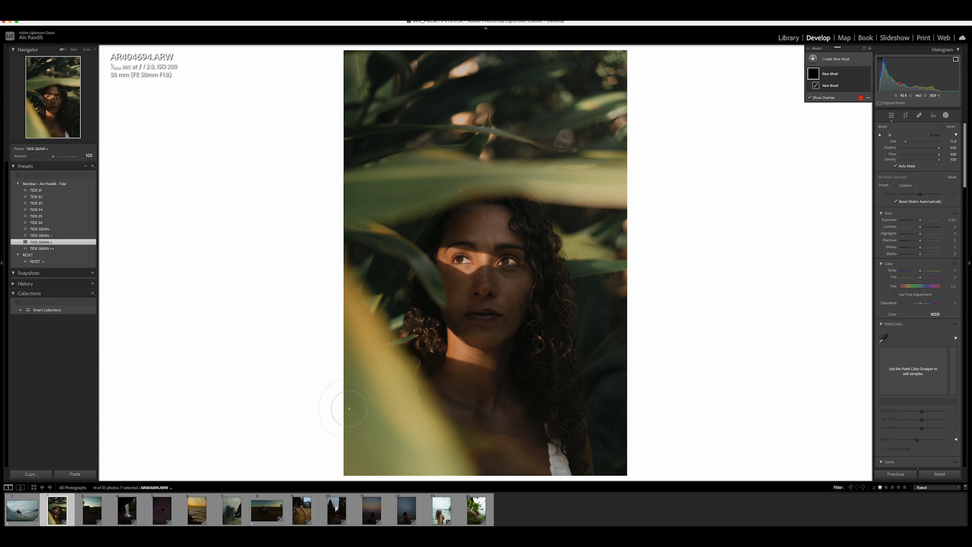
pyautogui.moveTo(366, 360)
pyautogui.mouseDown()
pyautogui.moveTo(344, 304)
pyautogui.moveTo(385, 380)
pyautogui.moveTo(464, 483)
pyautogui.moveTo(462, 471)
pyautogui.mouseUp()
pyautogui.moveTo(406, 391)
pyautogui.mouseDown()
pyautogui.moveTo(337, 369)
pyautogui.moveTo(352, 478)
pyautogui.moveTo(380, 456)
pyautogui.moveTo(409, 472)
pyautogui.moveTo(453, 475)
pyautogui.moveTo(449, 448)
pyautogui.moveTo(402, 374)
pyautogui.moveTo(334, 299)
pyautogui.mouseUp()
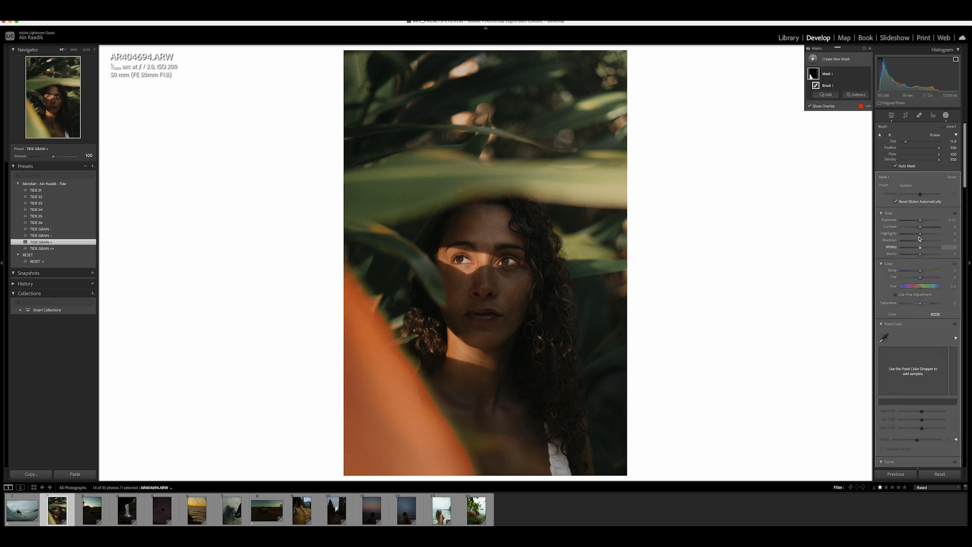
# - Darken the brush mask to Exposure -0.83 and Highlights -41, and extend it along the leaf's bottom edge without Auto Mask
pyautogui.moveTo(920, 219); pyautogui.dragTo(912, 234)
pyautogui.click(896, 167)
pyautogui.scroll(2, 450, 452)
pyautogui.moveTo(453, 452)
pyautogui.mouseDown()
pyautogui.moveTo(402, 364)
pyautogui.moveTo(372, 344)
pyautogui.moveTo(359, 316)
pyautogui.moveTo(477, 463)
pyautogui.mouseUp()
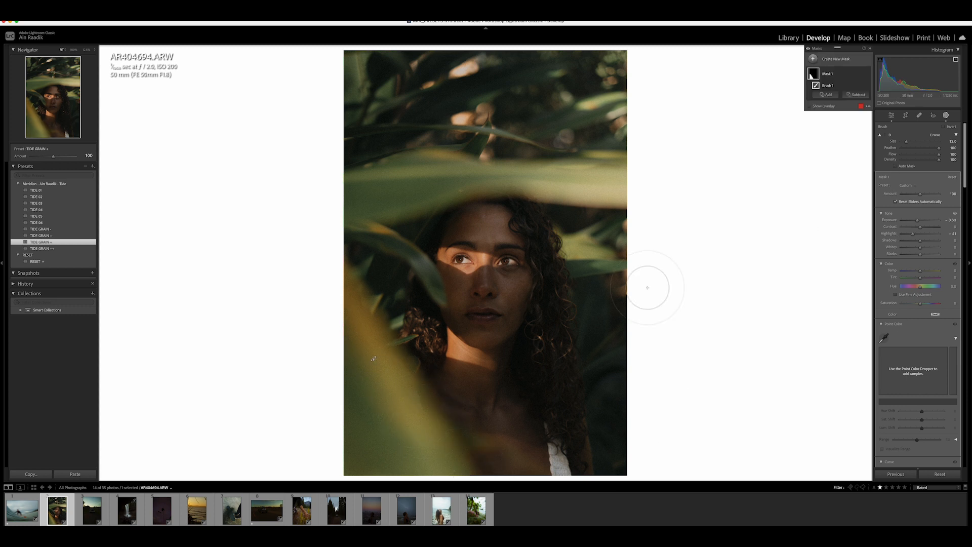
# - Crop the portrait to a 4 x 5 aspect ratio, positioning the frame around the face
pyautogui.click(905, 116)
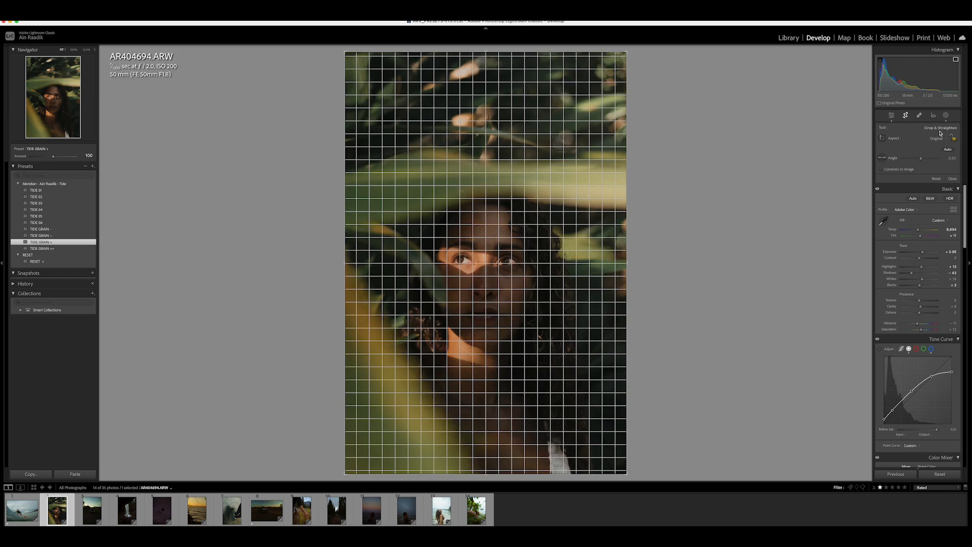
pyautogui.click(938, 138)
pyautogui.click(940, 164)
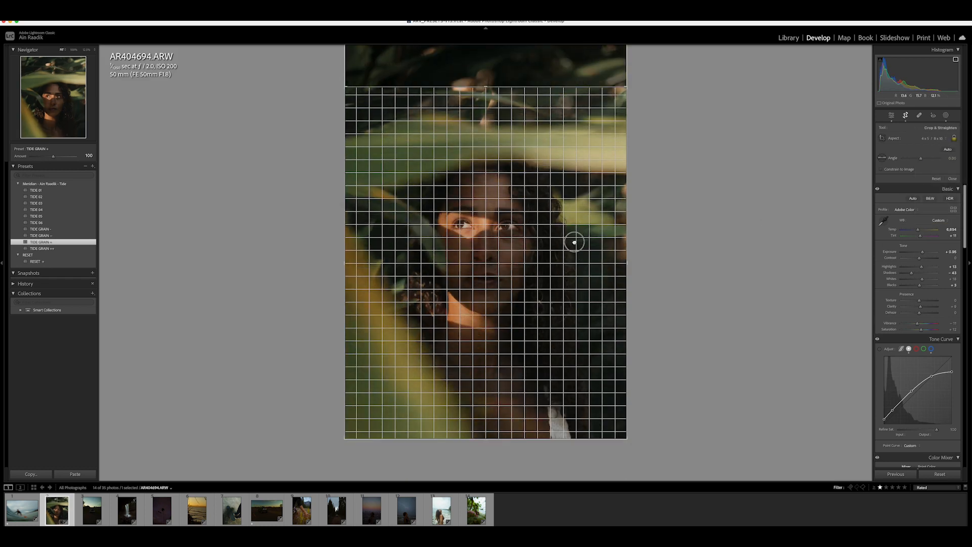
pyautogui.moveTo(573, 243); pyautogui.dragTo(574, 247)
pyautogui.press('Return')
pyautogui.click(549, 239)
pyautogui.click(549, 242)
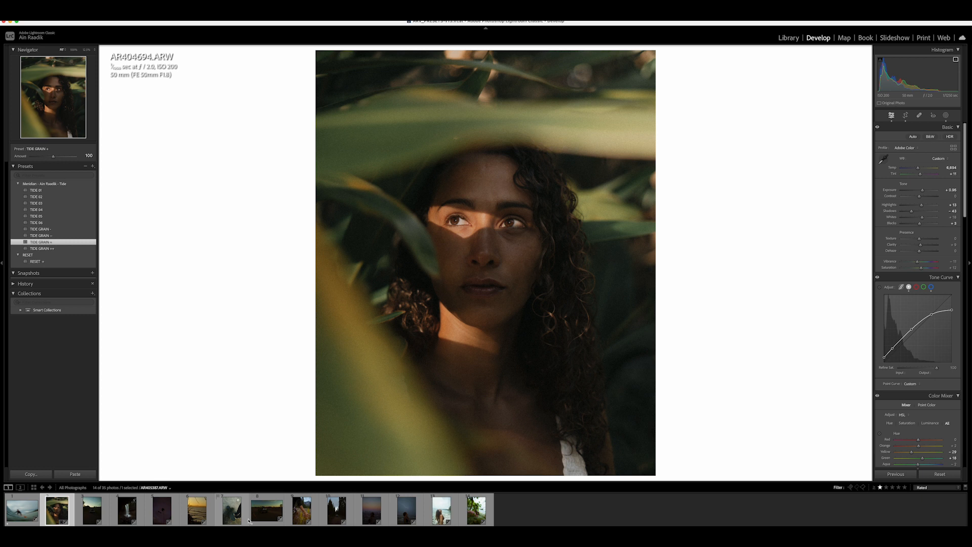
# - Open the lightning beach photo, apply the TIDE 05 preset and raise the Blacks slider
pyautogui.click(404, 516)
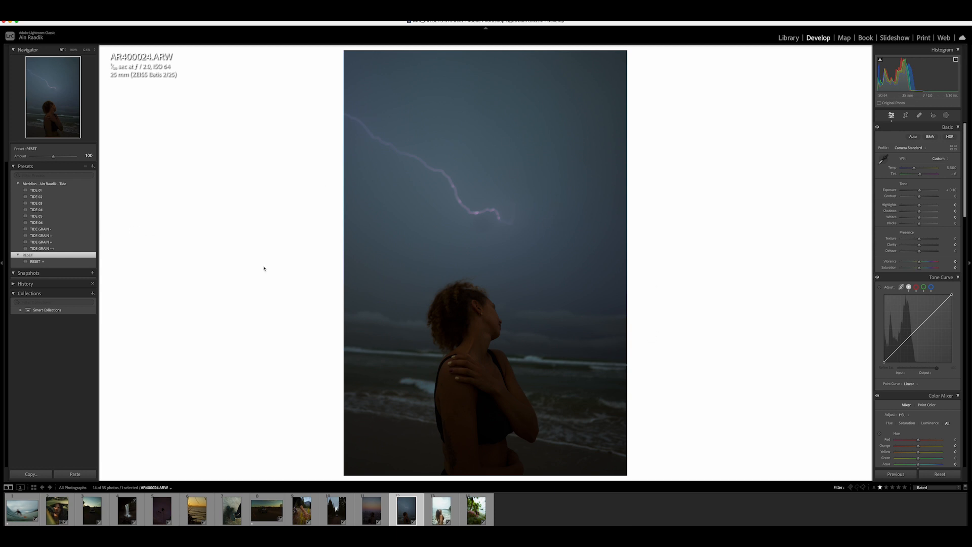
pyautogui.click(42, 216)
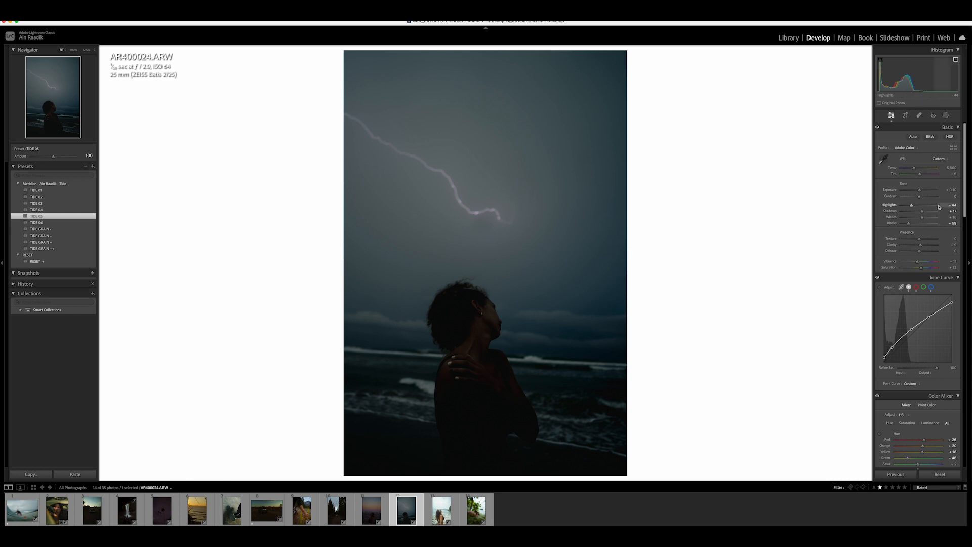
pyautogui.moveTo(908, 225)
pyautogui.mouseDown()
pyautogui.moveTo(917, 231)
pyautogui.moveTo(919, 213)
pyautogui.moveTo(916, 225)
pyautogui.moveTo(910, 216)
pyautogui.mouseUp()
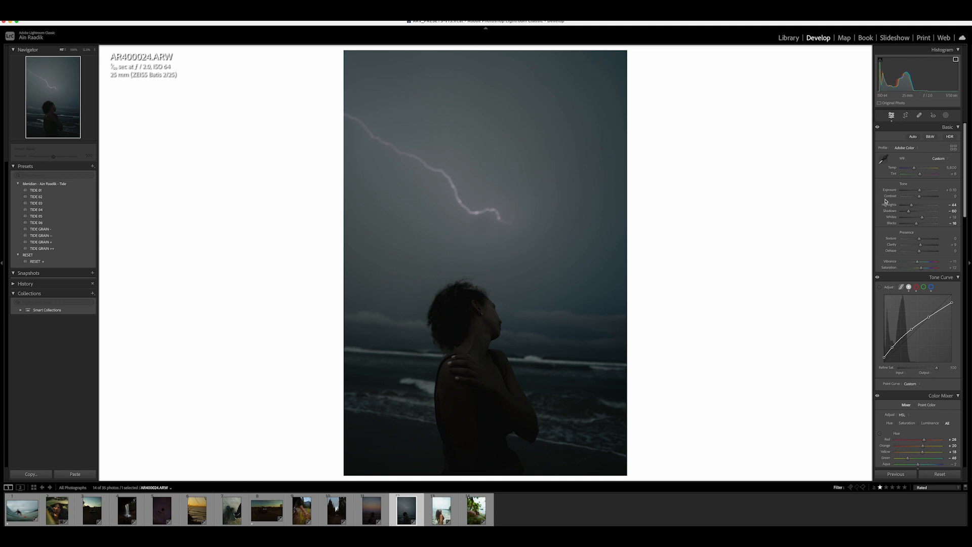
# - Raise Shadows and adjust the Temp slider on the lightning photo
pyautogui.moveTo(912, 206); pyautogui.dragTo(913, 208)
pyautogui.moveTo(914, 168); pyautogui.dragTo(919, 175)
pyautogui.moveTo(919, 175); pyautogui.dragTo(919, 177)
# - Apply the TIDE GRAIN ++ preset to the lightning photo
pyautogui.click(560, 265)
pyautogui.click(560, 267)
pyautogui.scroll(-2, 916, 283)
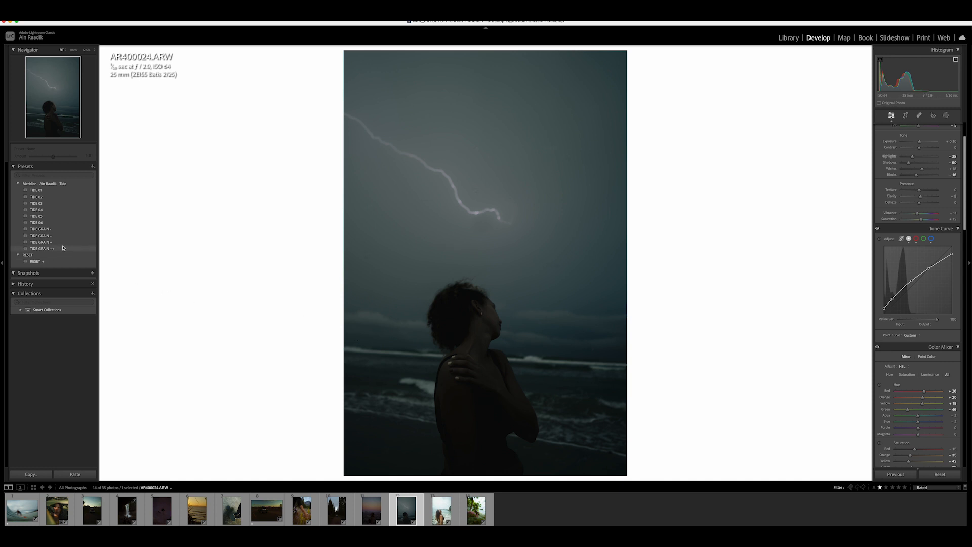
pyautogui.click(63, 248)
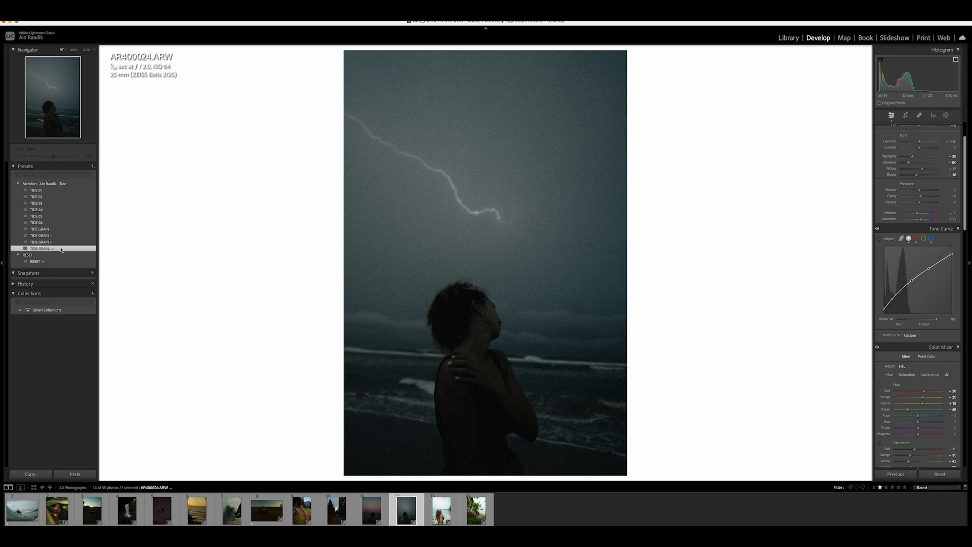
# - Preview the other TIDE GRAIN presets on the lightning photo, returning to TIDE GRAIN ++
pyautogui.click(56, 230)
pyautogui.click(58, 237)
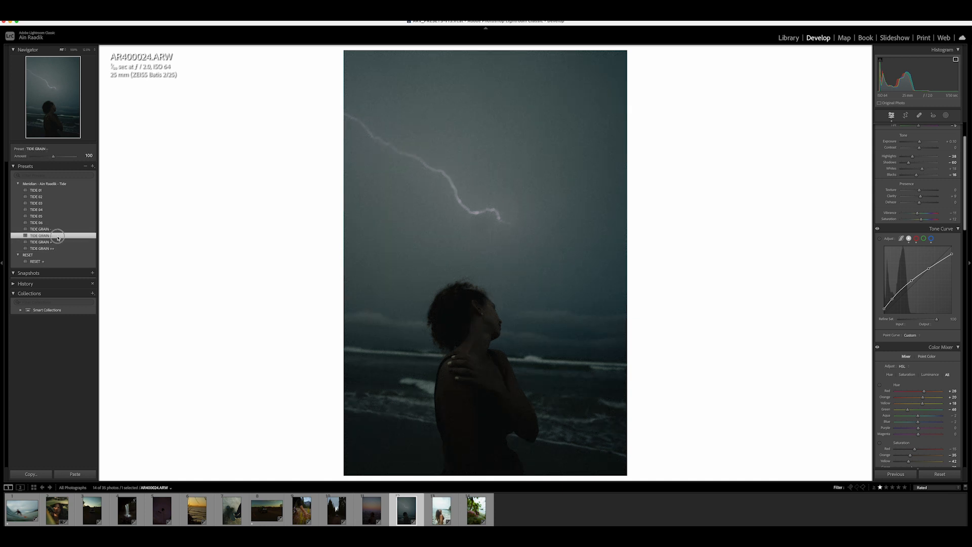
pyautogui.click(59, 243)
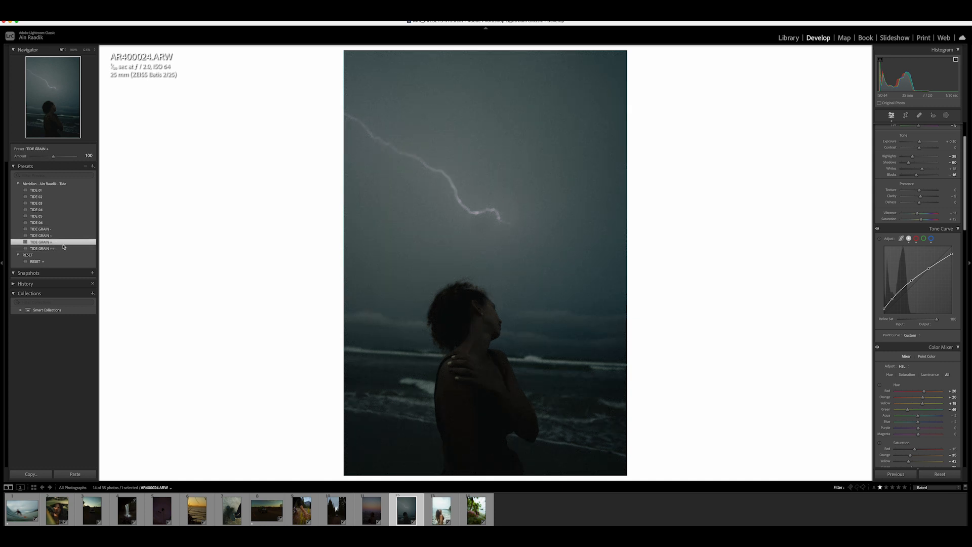
pyautogui.click(59, 249)
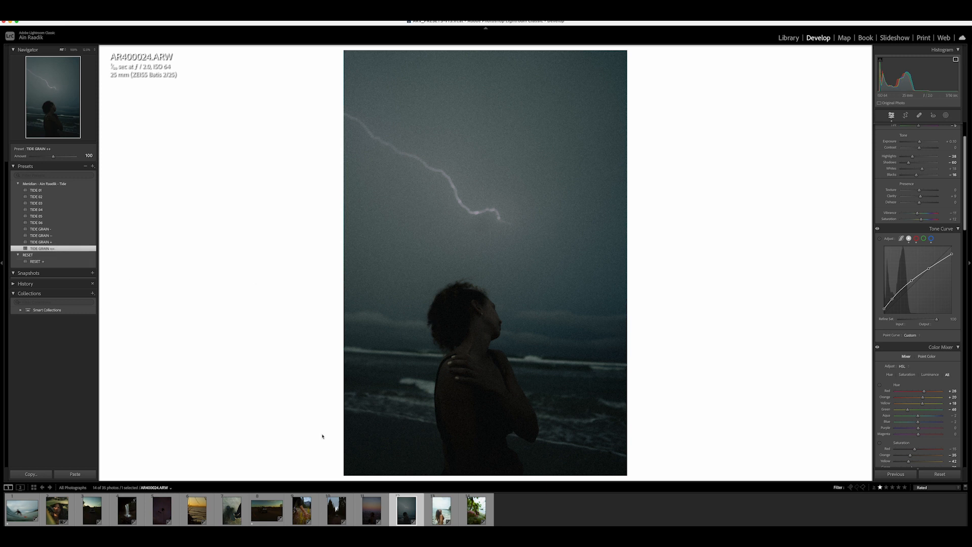
# - Flag the lightning photo and the leafy portrait as picks
pyautogui.press('p')
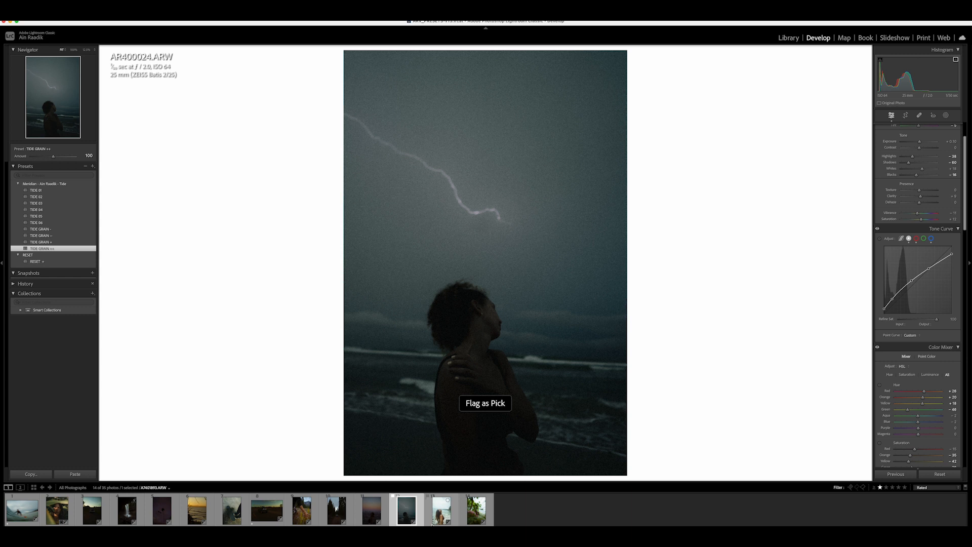
pyautogui.click(53, 515)
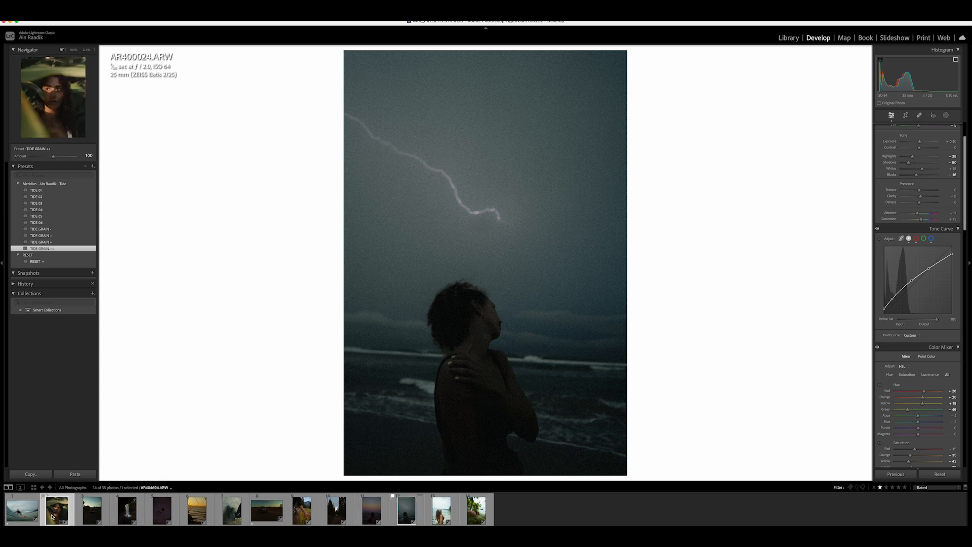
pyautogui.press('p')
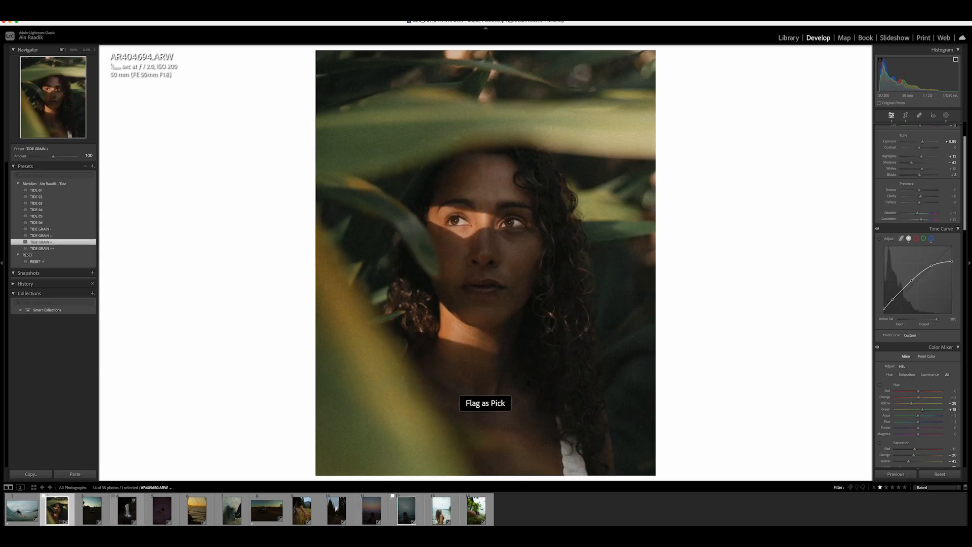
# - Crop the lightning photo to a 4 x 5 aspect ratio and adjust its Highlights and Shadows
pyautogui.click(403, 518)
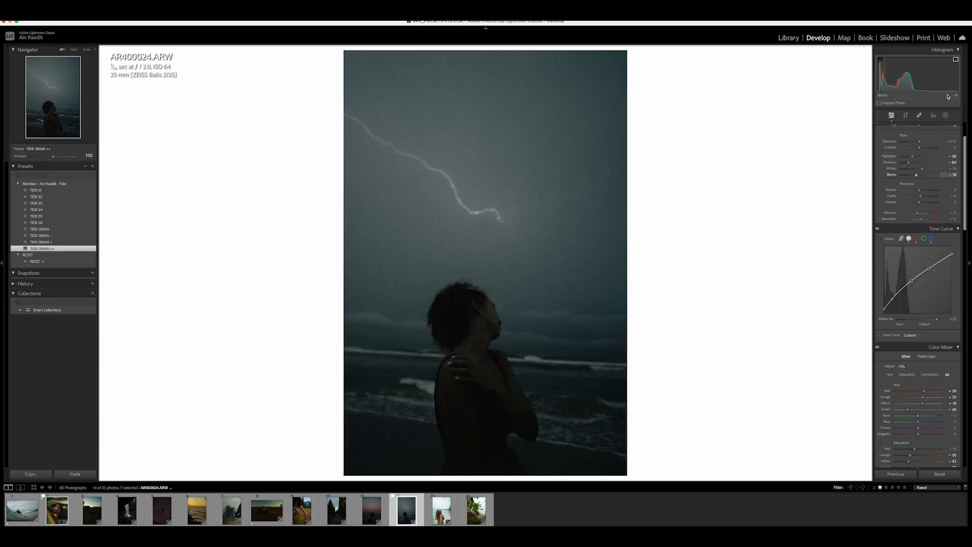
pyautogui.click(910, 117)
pyautogui.click(936, 138)
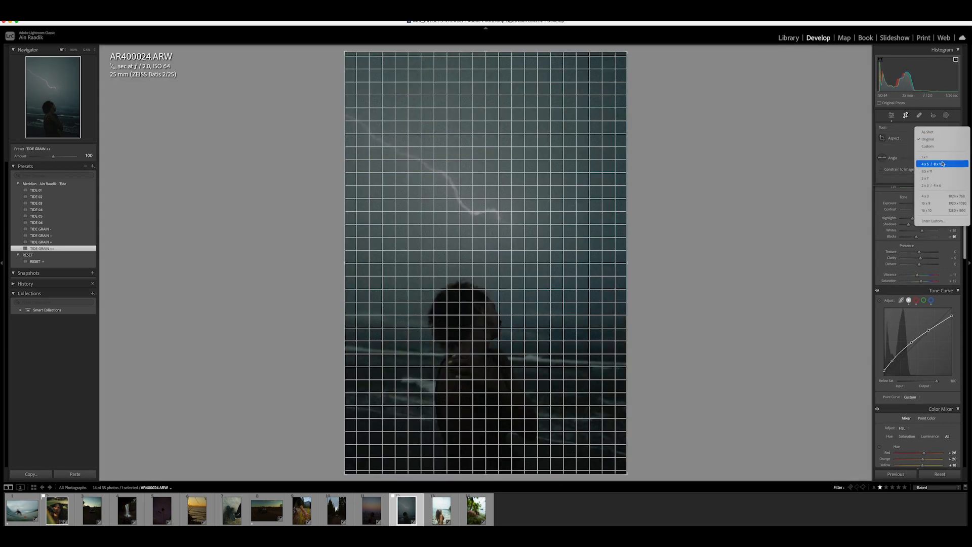
pyautogui.click(557, 276)
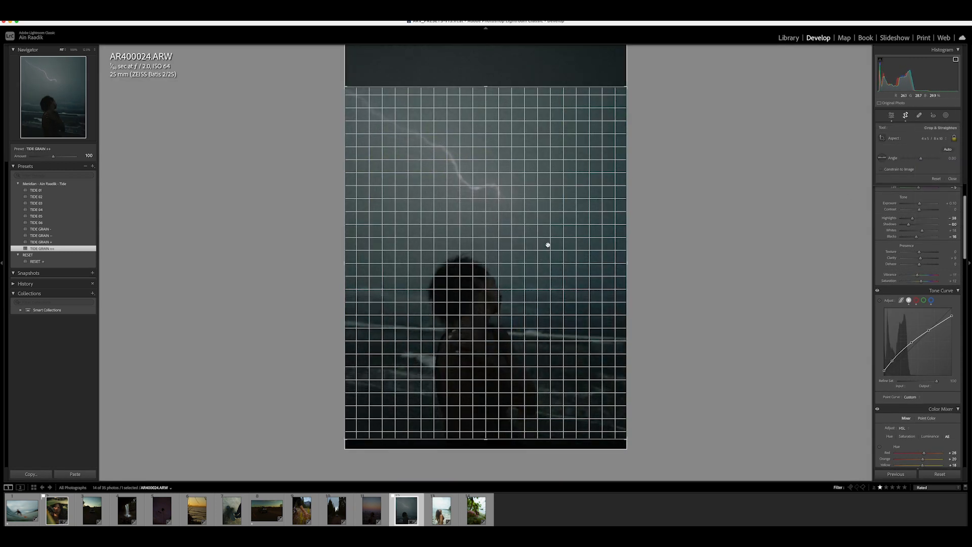
pyautogui.press('Return')
pyautogui.click(547, 243)
pyautogui.click(548, 243)
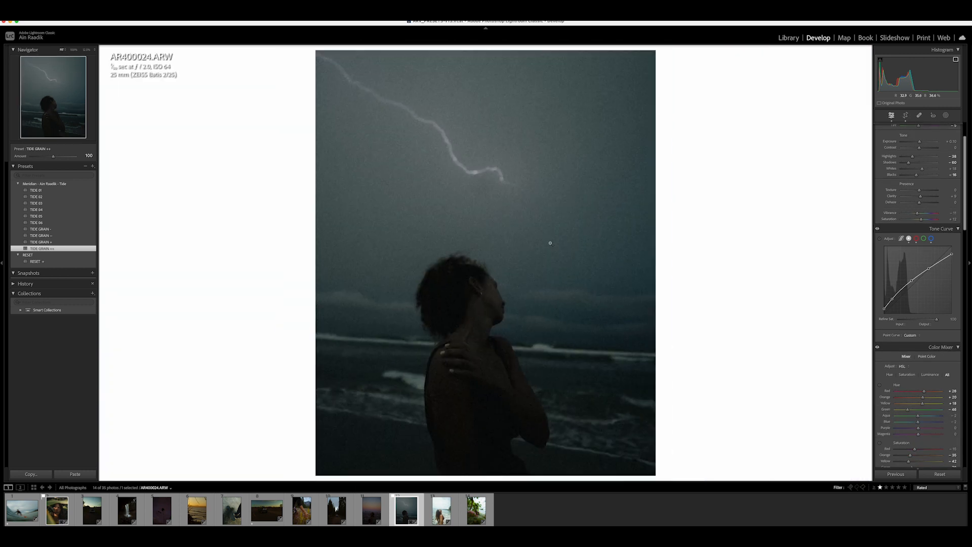
pyautogui.moveTo(912, 158); pyautogui.dragTo(917, 168)
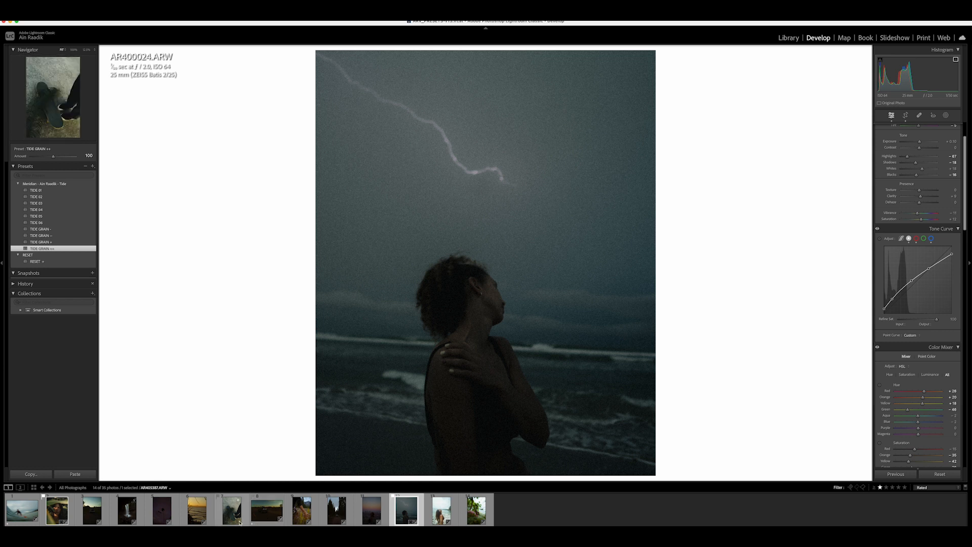
# - Open the desert jeep photo and apply the TIDE 06 preset after trying several other TIDE presets
pyautogui.click(271, 517)
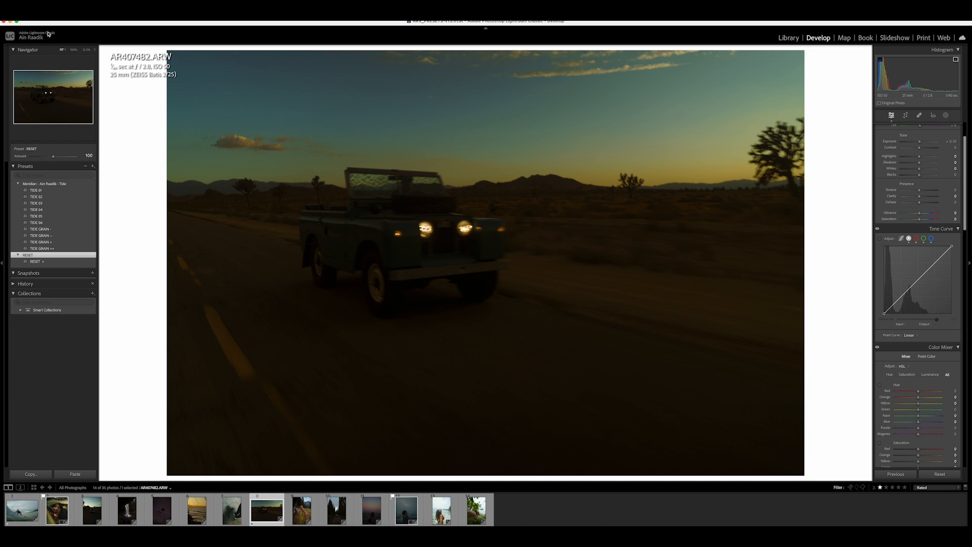
pyautogui.moveTo(920, 144); pyautogui.dragTo(924, 144)
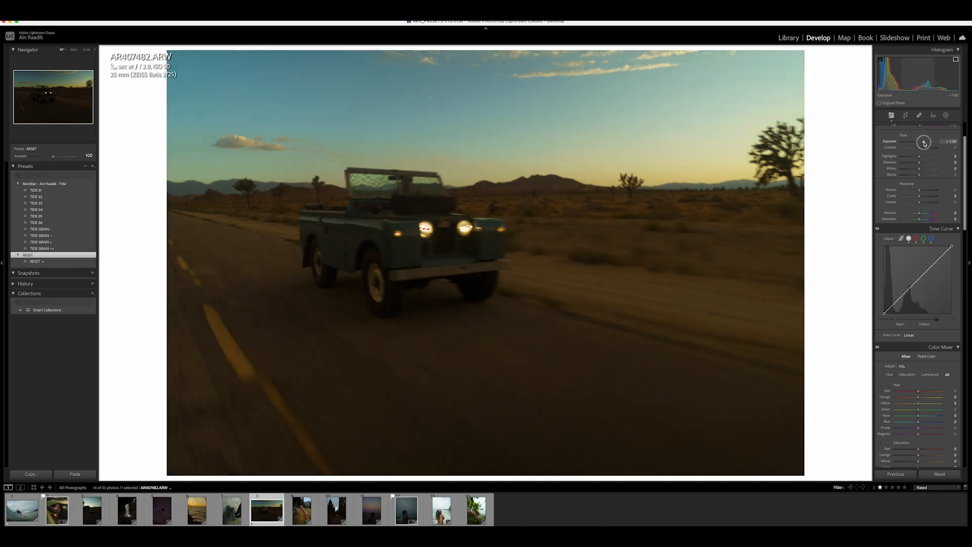
pyautogui.click(52, 192)
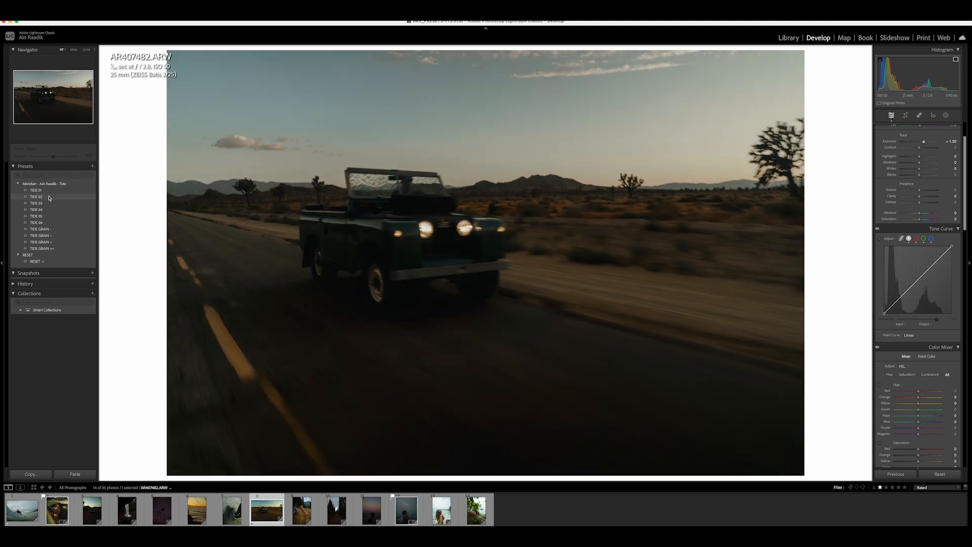
pyautogui.click(50, 208)
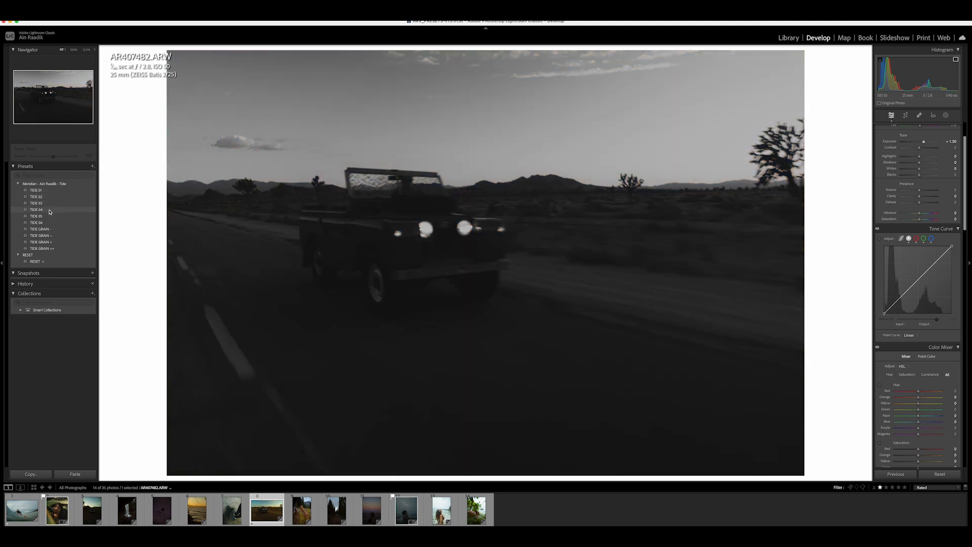
pyautogui.click(49, 216)
pyautogui.click(50, 222)
pyautogui.click(51, 222)
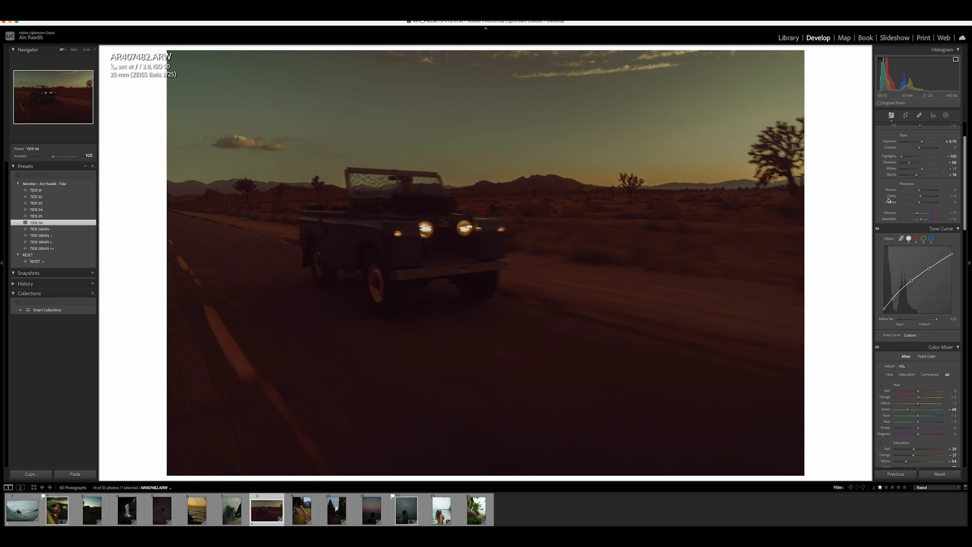
# - Raise the Exposure on the jeep photo
pyautogui.click(928, 145)
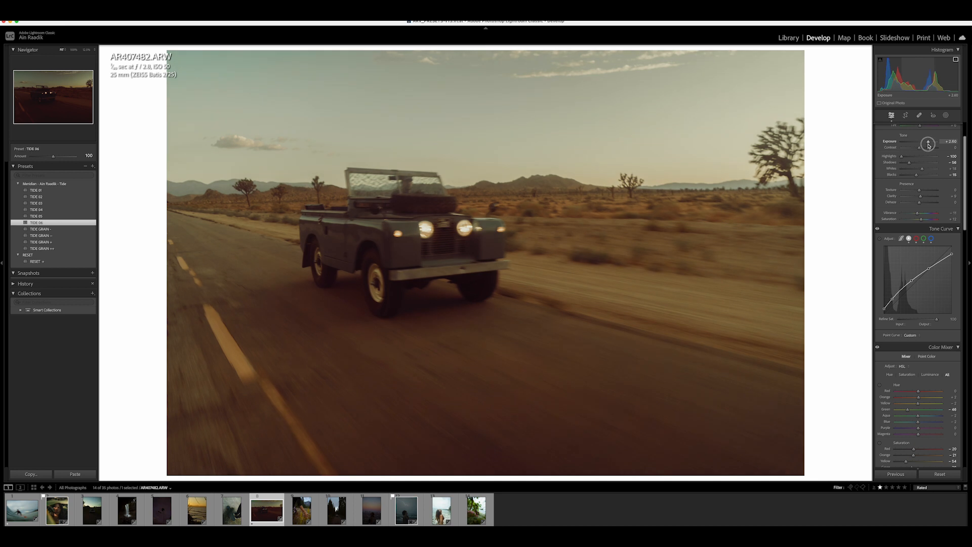
pyautogui.moveTo(928, 146); pyautogui.dragTo(927, 146)
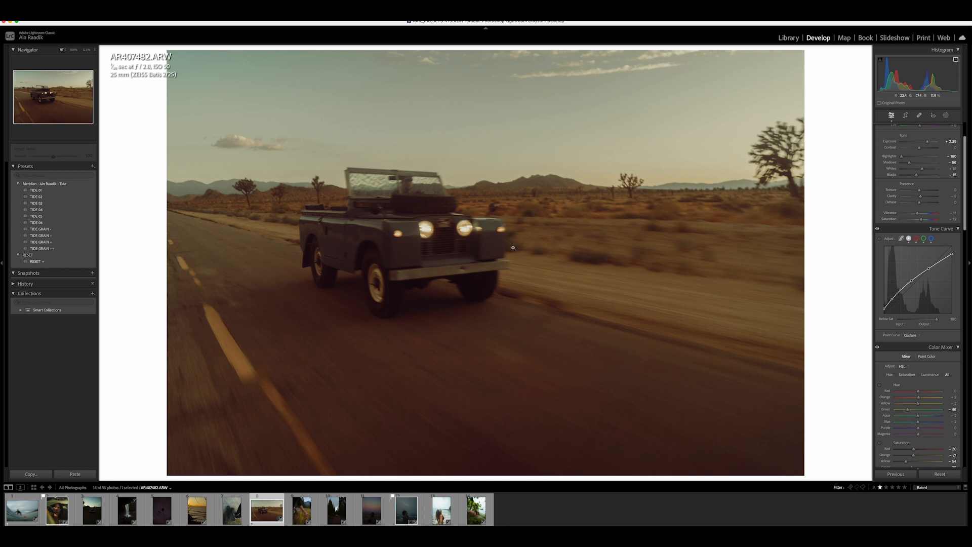
pyautogui.moveTo(927, 142); pyautogui.dragTo(928, 147)
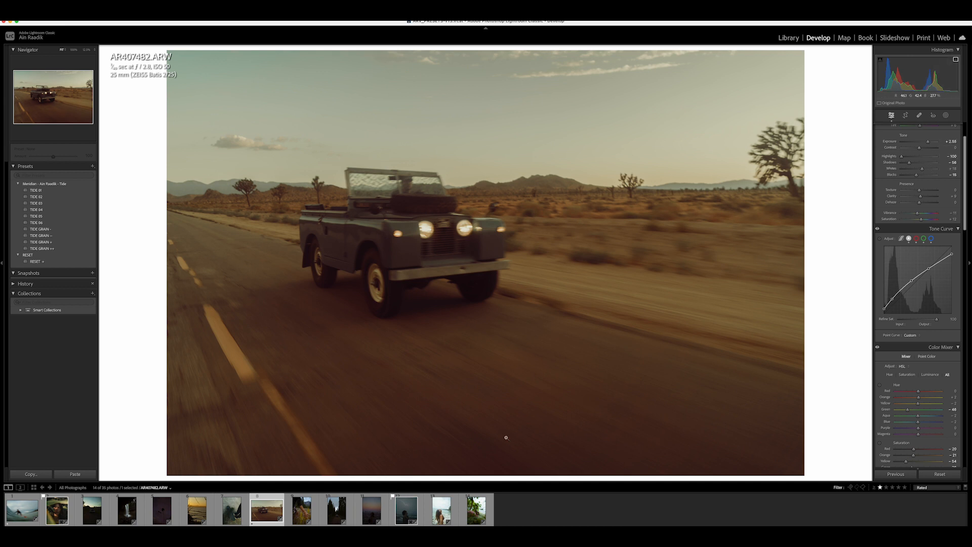
# - Open the beach portrait, apply the RESET + preset, then apply the TIDE 06 preset
pyautogui.click(441, 510)
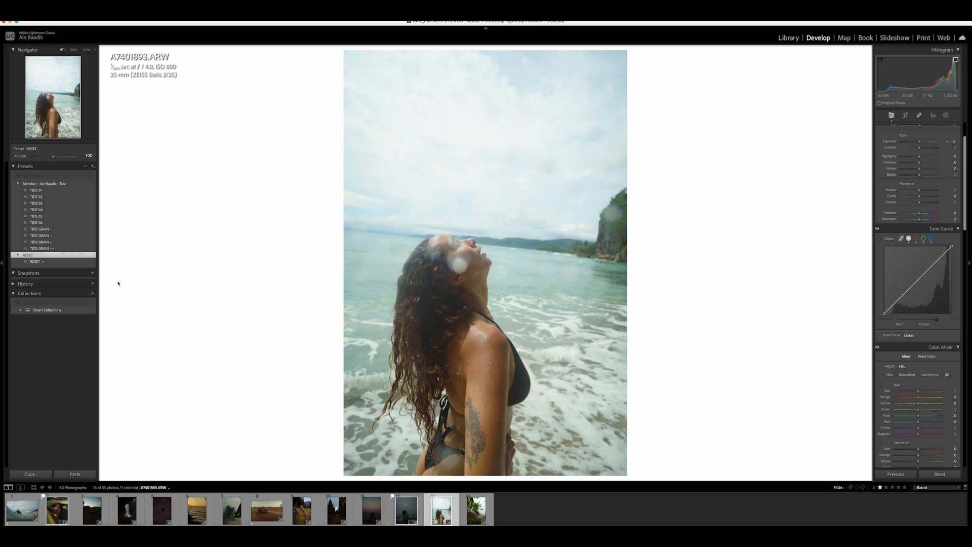
pyautogui.click(46, 263)
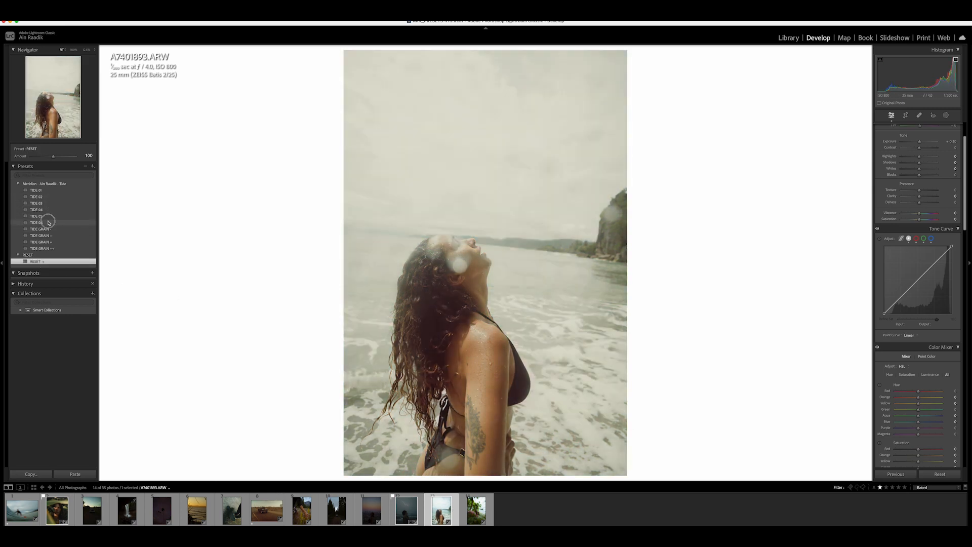
pyautogui.click(49, 223)
# - Lower the beach portrait's Exposure, apply TIDE GRAIN ++, and adjust its Whites
pyautogui.moveTo(920, 147); pyautogui.dragTo(910, 147)
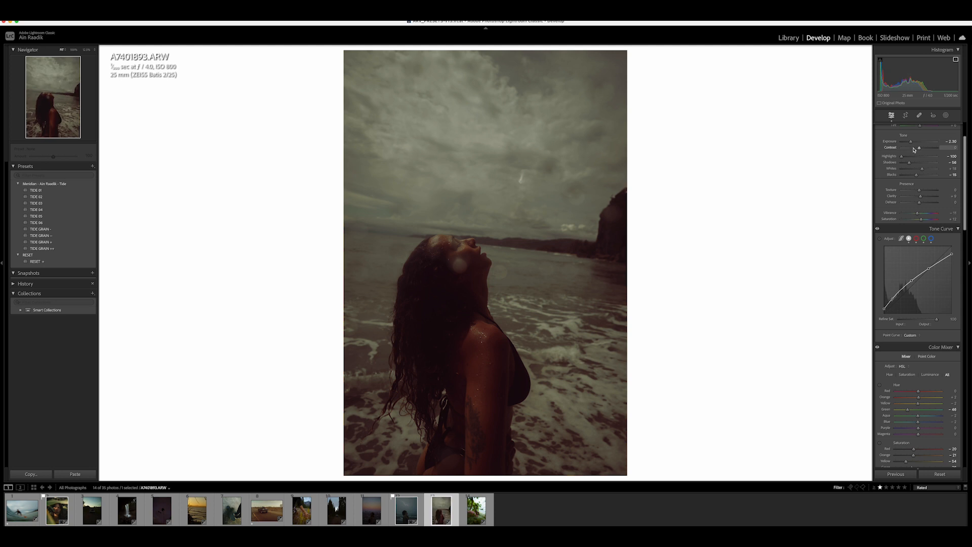
pyautogui.moveTo(911, 142); pyautogui.dragTo(910, 142)
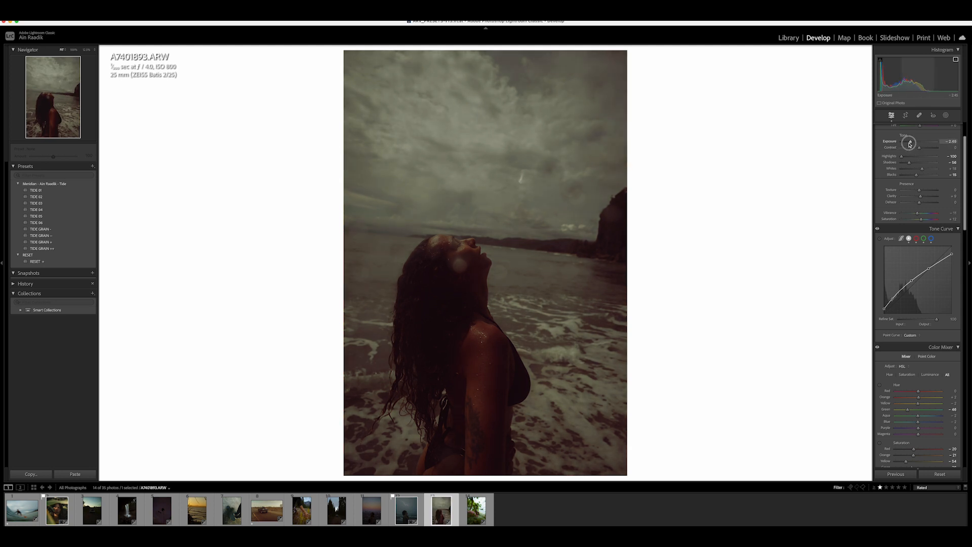
pyautogui.click(60, 248)
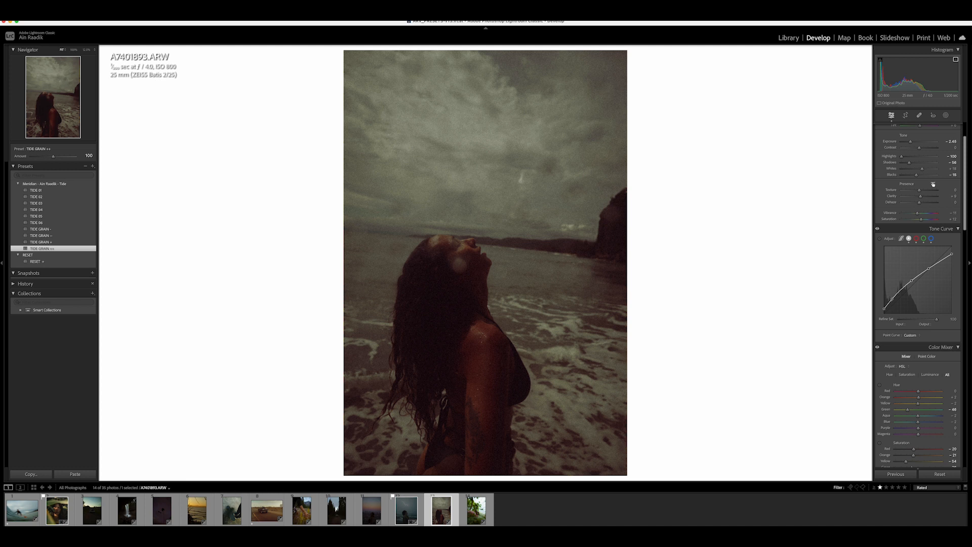
pyautogui.moveTo(922, 169); pyautogui.dragTo(914, 174)
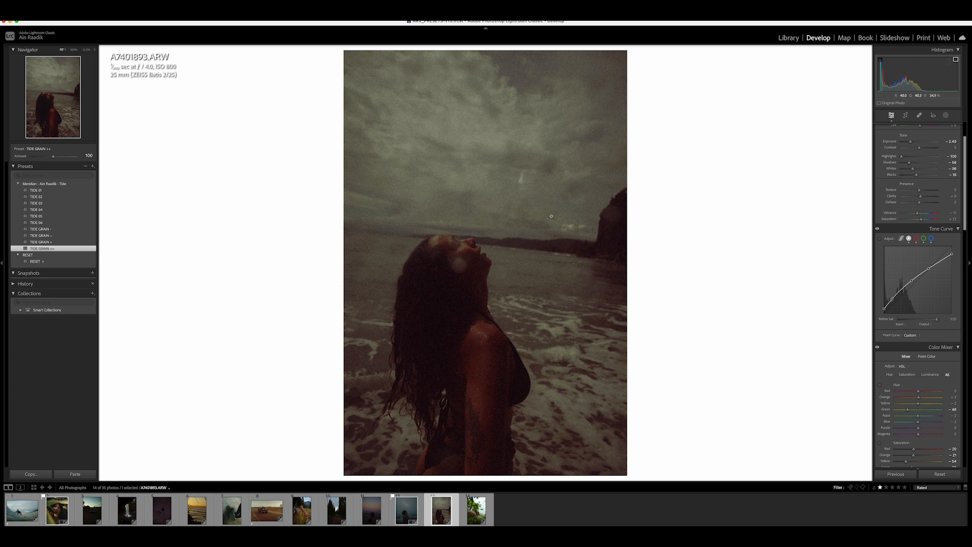
# - Crop the beach portrait to a 4 x 5 aspect ratio
pyautogui.click(905, 114)
pyautogui.click(939, 137)
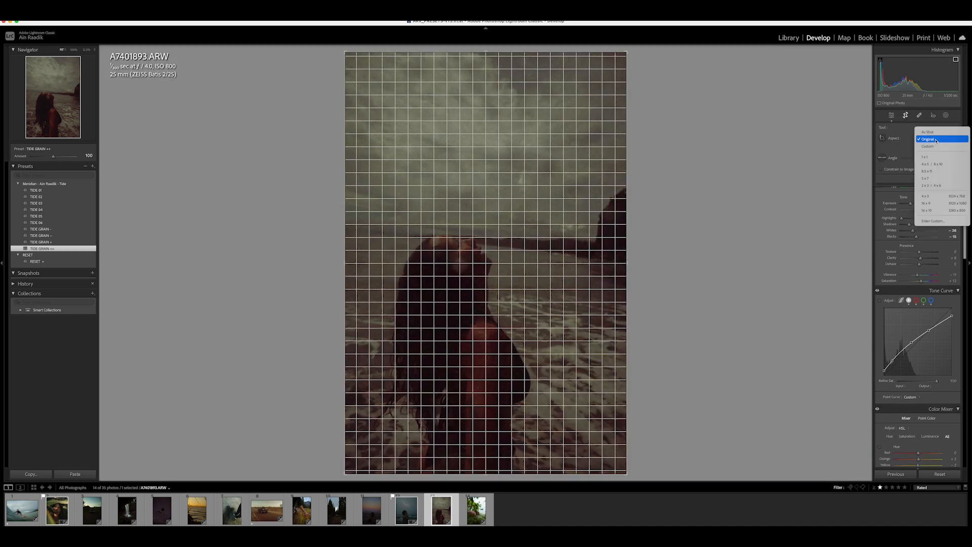
pyautogui.click(941, 161)
# - Compare the beach portrait before and after the edits
pyautogui.press('\\')
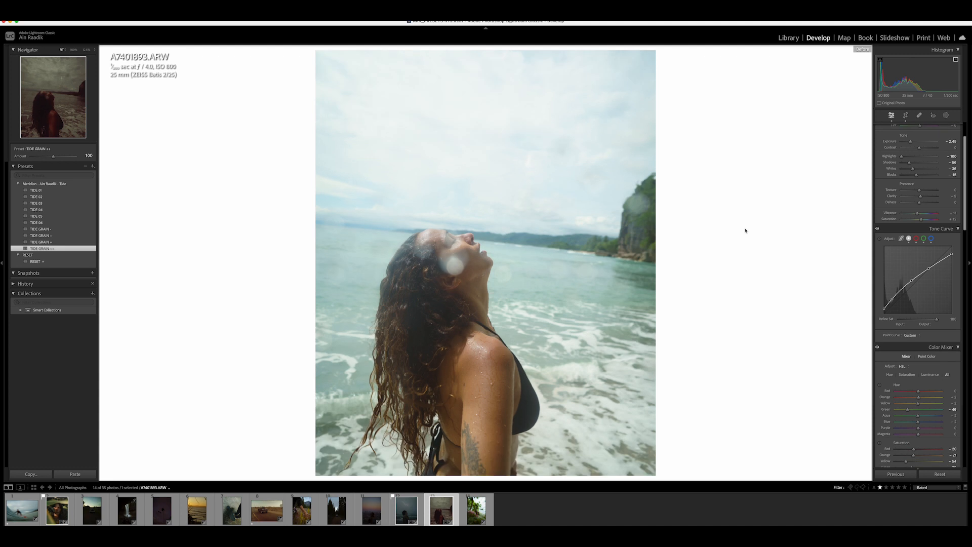
pyautogui.press('\\')
pyautogui.press('\\')
pyautogui.press('\\')
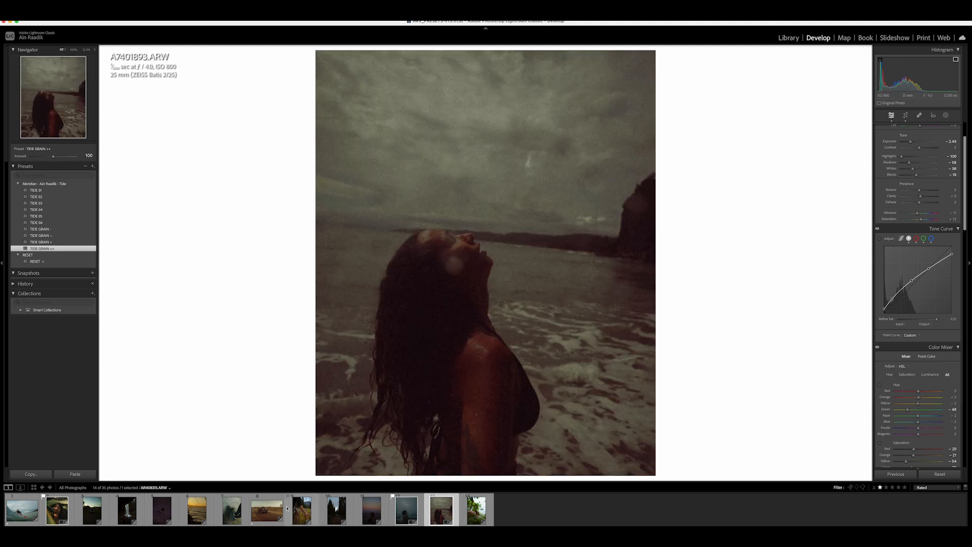
# - On the jeep photo, nudge Exposure and apply the TIDE GRAIN + preset
pyautogui.click(258, 514)
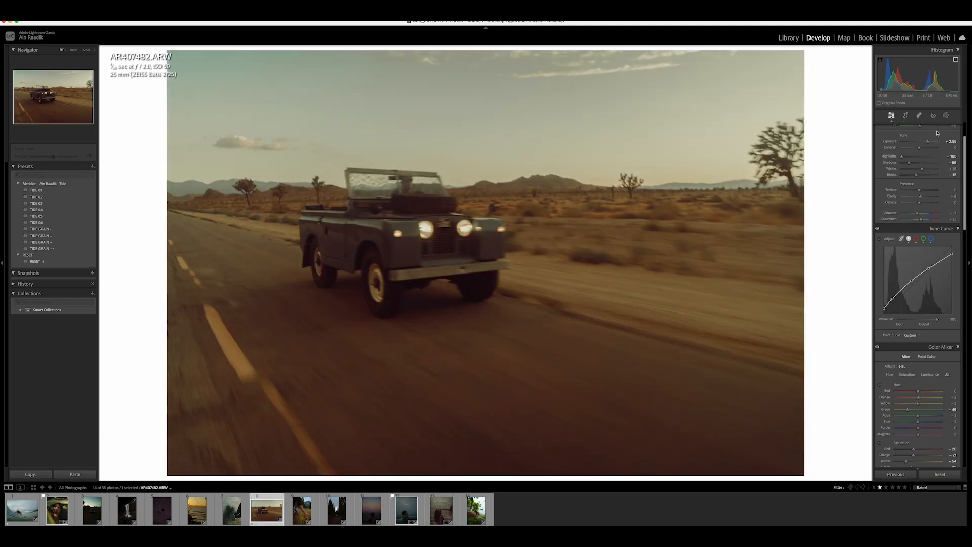
pyautogui.moveTo(928, 142); pyautogui.dragTo(930, 142)
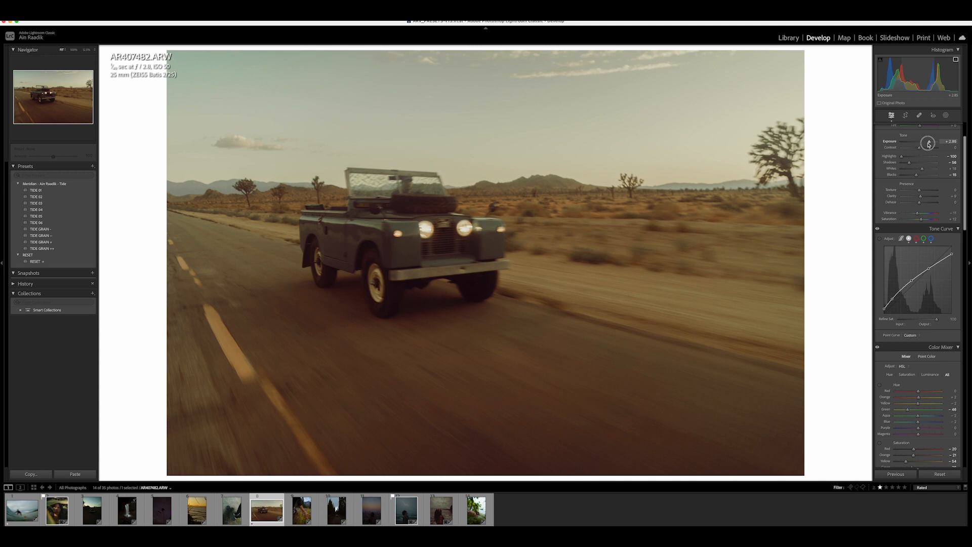
pyautogui.scroll(2, 900, 193)
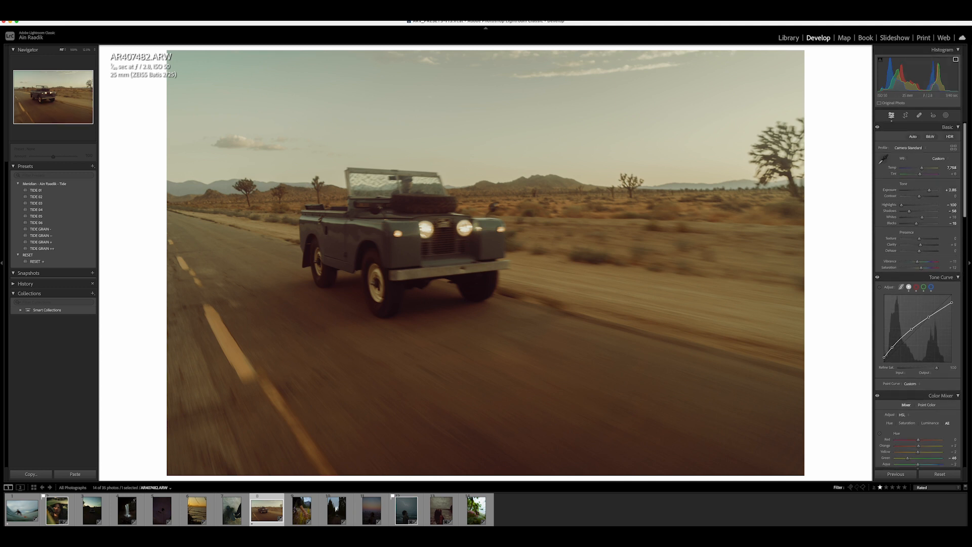
pyautogui.click(59, 243)
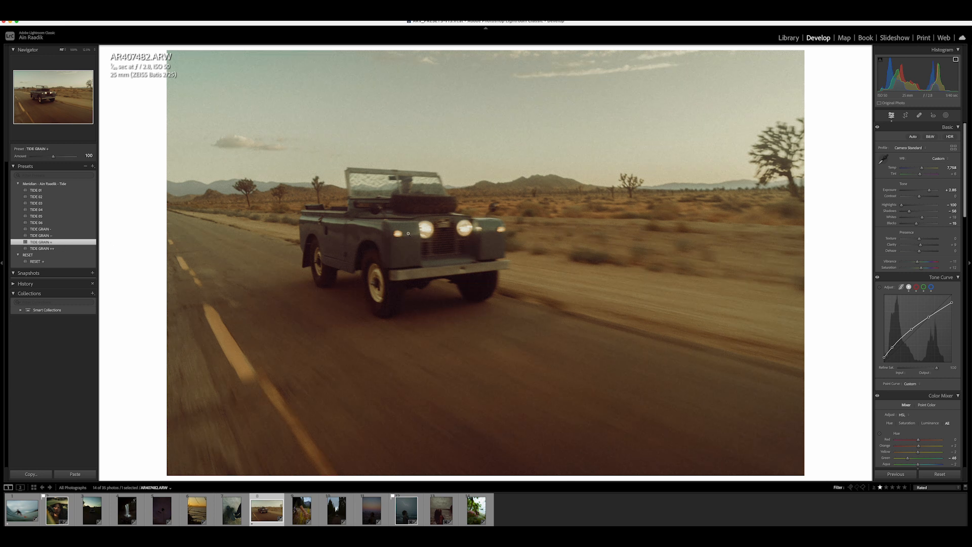
pyautogui.moveTo(922, 170); pyautogui.dragTo(922, 169)
# - Flag the current photo as a pick
pyautogui.click(551, 248)
pyautogui.click(551, 248)
pyautogui.press('p')
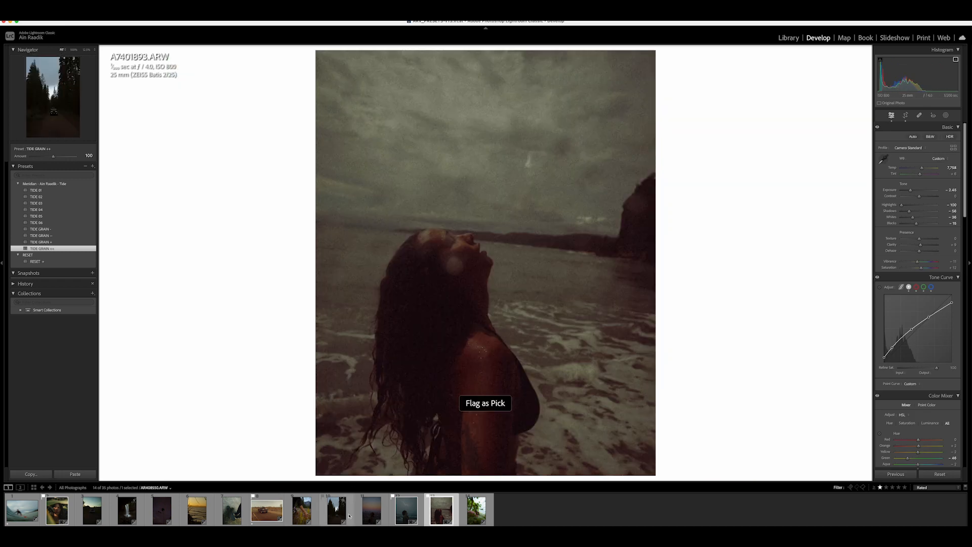
# - Open the waterfall photo and apply the TIDE 03 preset
pyautogui.click(118, 521)
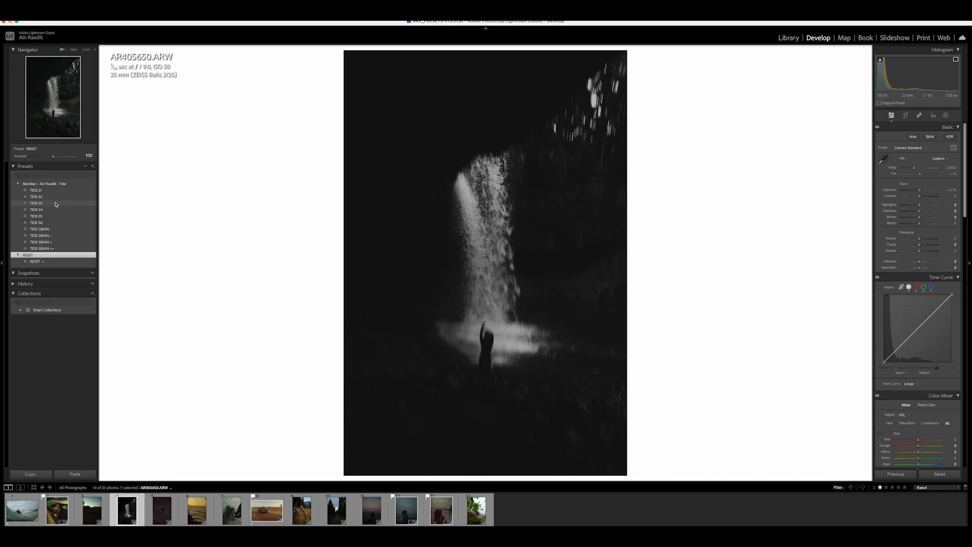
pyautogui.click(55, 203)
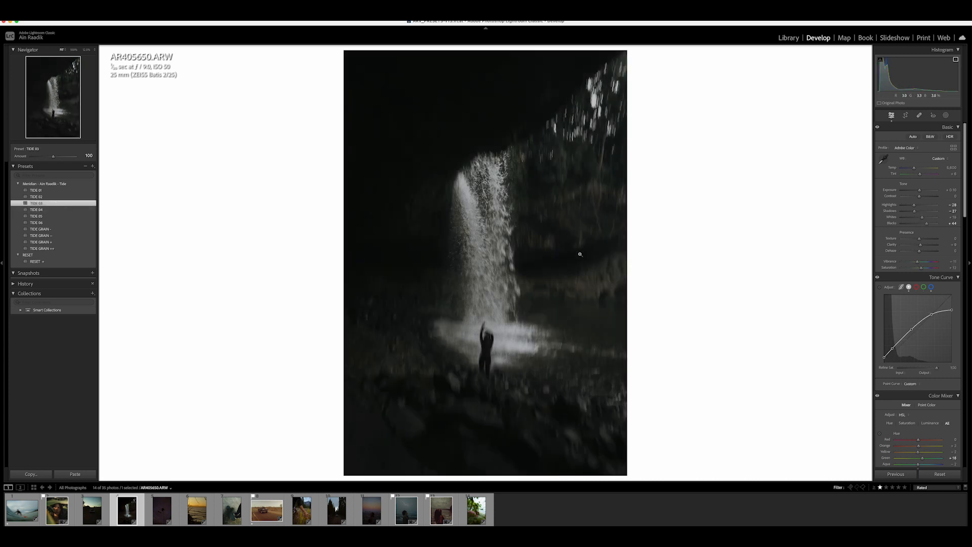
# - On the waterfall photo, raise Exposure and pull Highlights down in the Basic panel
pyautogui.moveTo(919, 190); pyautogui.dragTo(928, 223)
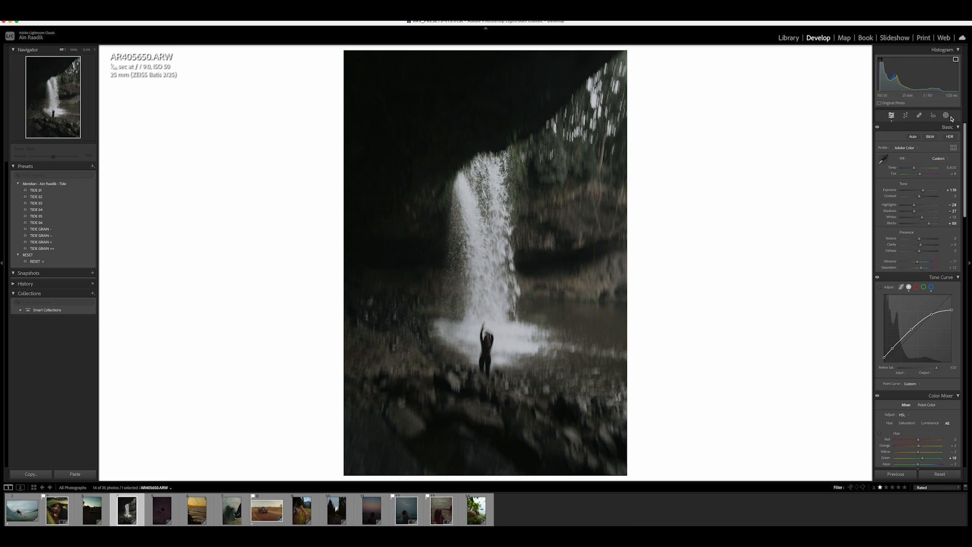
pyautogui.moveTo(914, 205)
pyautogui.mouseDown()
pyautogui.moveTo(927, 212)
pyautogui.moveTo(914, 218)
pyautogui.moveTo(944, 228)
pyautogui.moveTo(901, 215)
pyautogui.mouseUp()
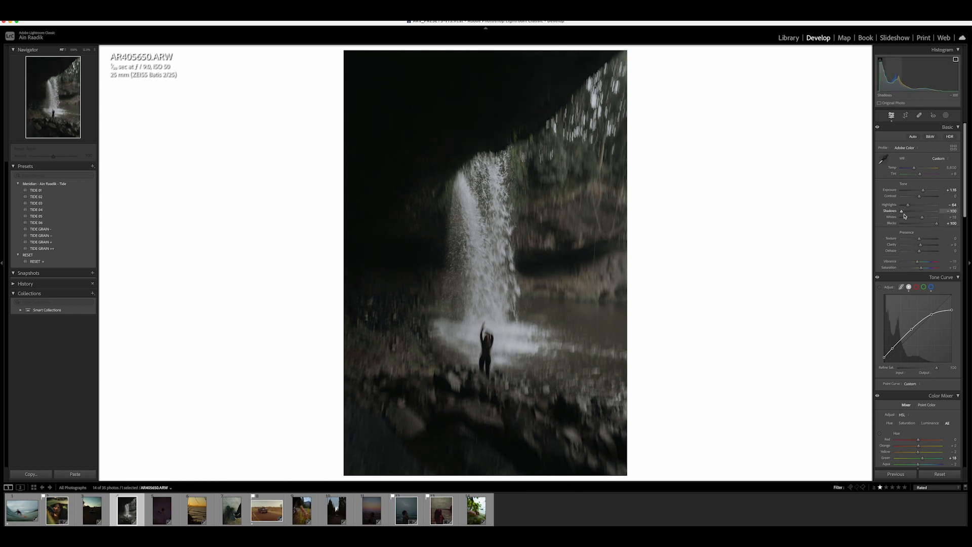
# - Crop and straighten the waterfall photo, trimming the top and bottom edges
pyautogui.click(905, 115)
pyautogui.click(948, 150)
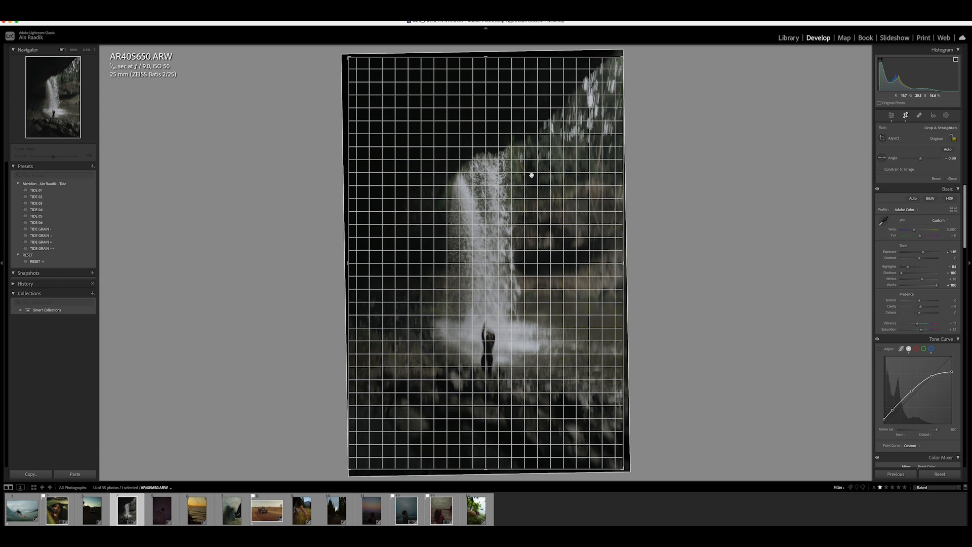
pyautogui.moveTo(531, 174); pyautogui.dragTo(536, 170)
pyautogui.moveTo(507, 57); pyautogui.dragTo(507, 74)
pyautogui.moveTo(494, 453); pyautogui.dragTo(494, 445)
pyautogui.press('Return')
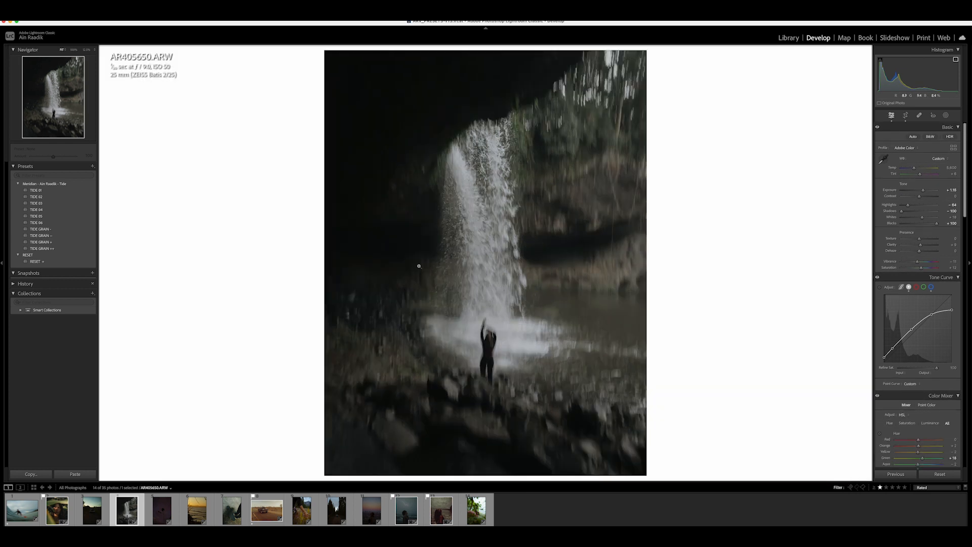
# - Shift the Tint slightly and apply the TIDE GRAIN ++ preset to the waterfall photo
pyautogui.moveTo(913, 168); pyautogui.dragTo(916, 176)
pyautogui.click(529, 210)
pyautogui.click(523, 211)
pyautogui.click(64, 243)
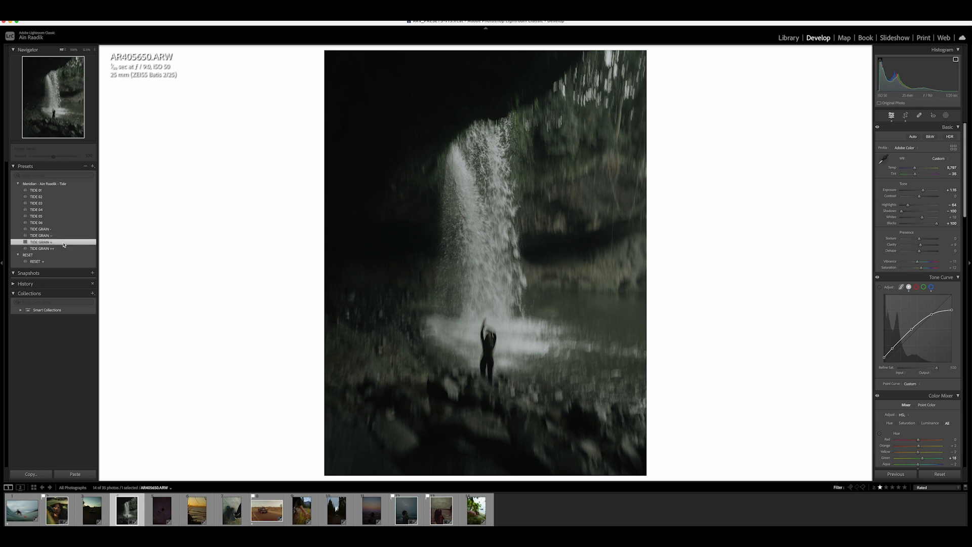
pyautogui.click(65, 248)
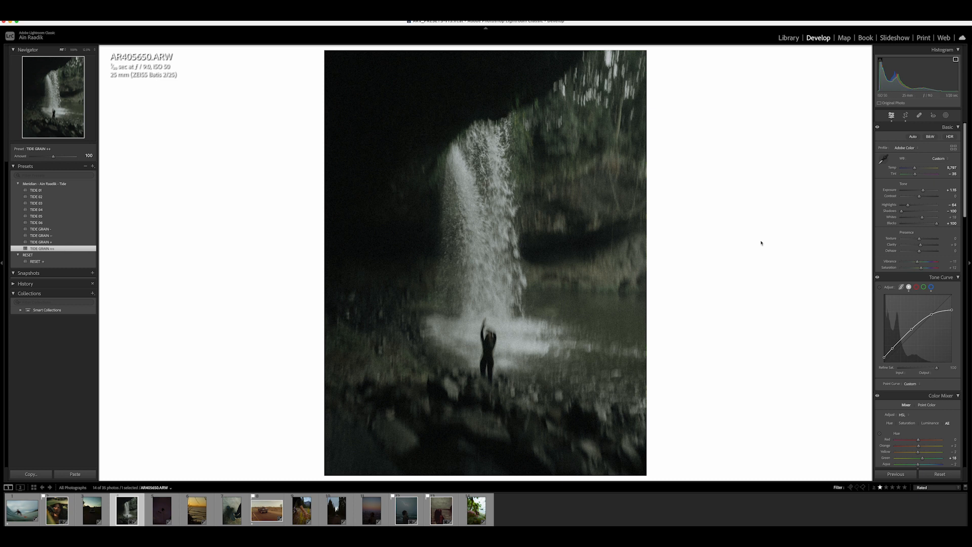
# - Flag the waterfall photo as a pick
pyautogui.scroll(-3, 950, 297)
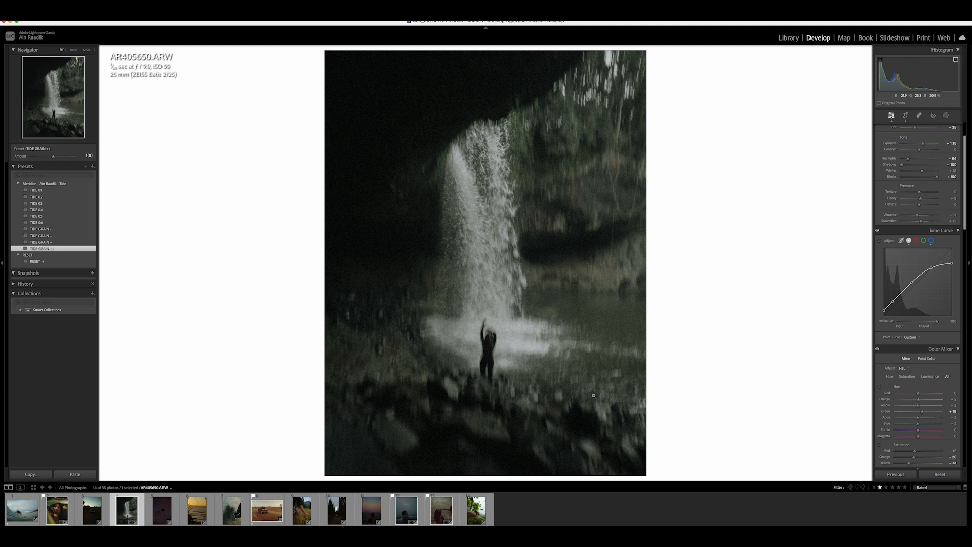
pyautogui.press('p')
# - Open the jeep photo and raise its Exposure to about +1.76
pyautogui.click(92, 510)
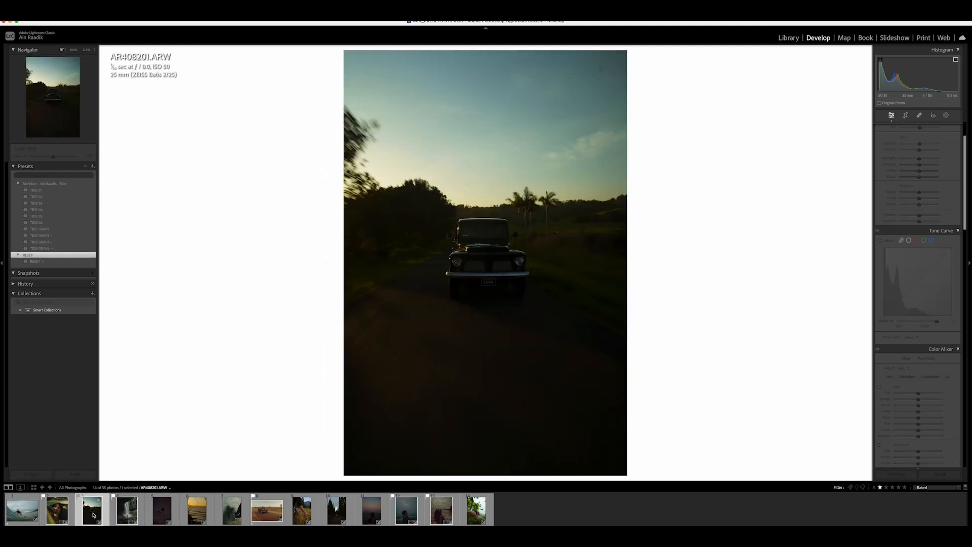
pyautogui.scroll(2, 916, 193)
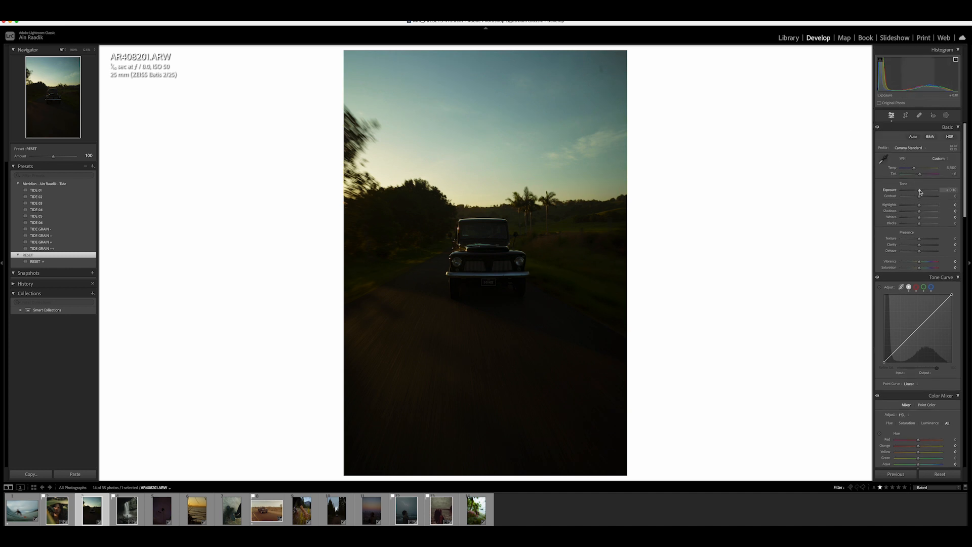
pyautogui.moveTo(919, 192); pyautogui.dragTo(921, 192)
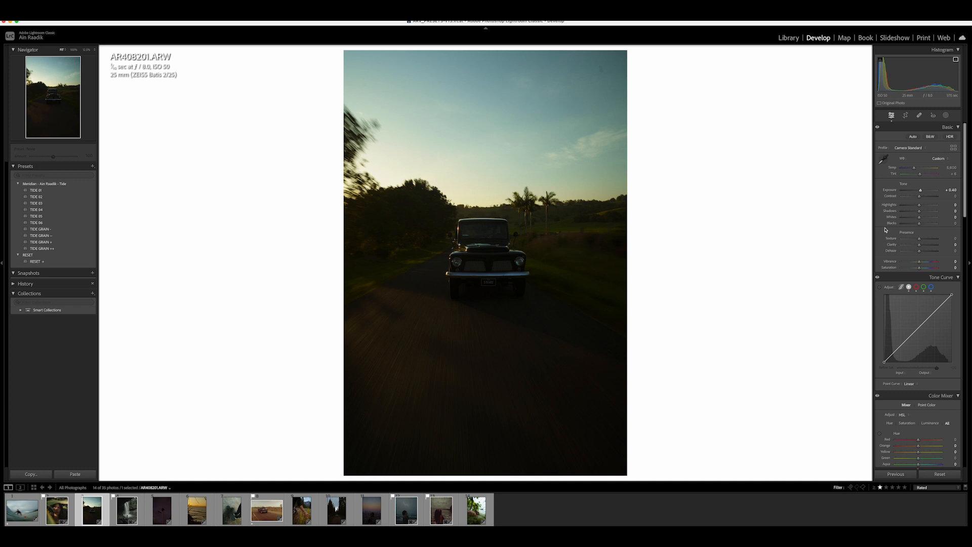
pyautogui.moveTo(921, 190); pyautogui.dragTo(924, 212)
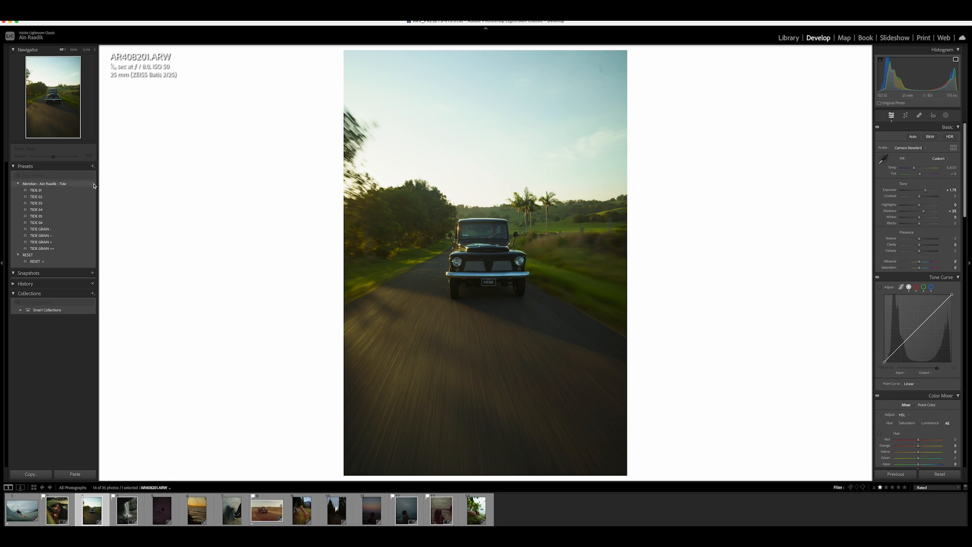
# - Try the TIDE 05 preset on the jeep photo and raise Exposure
pyautogui.moveTo(51, 191)
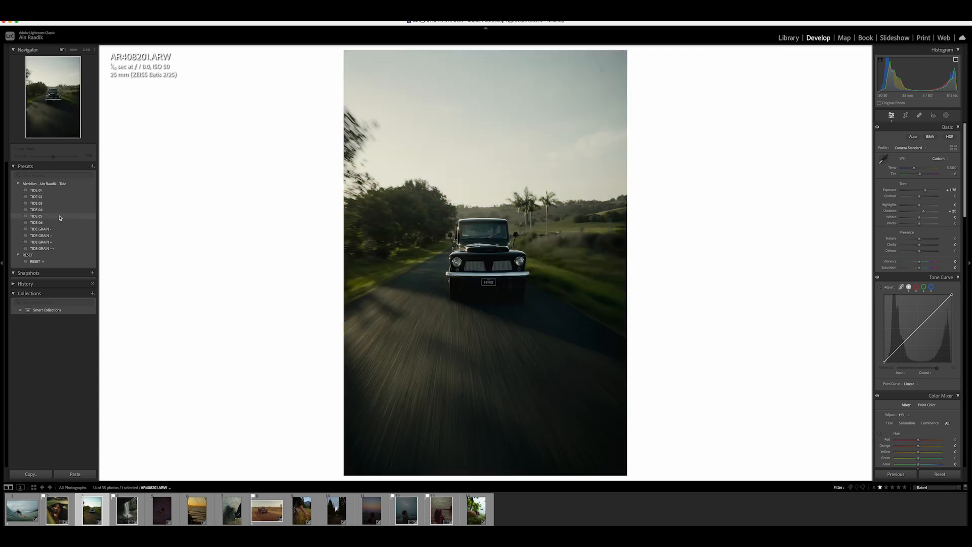
pyautogui.click(60, 221)
pyautogui.moveTo(920, 198); pyautogui.dragTo(928, 192)
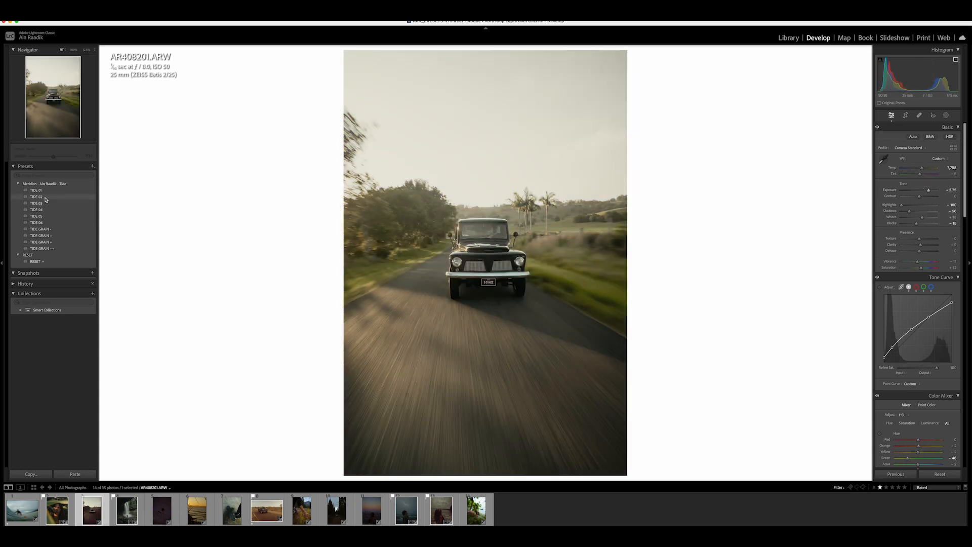
# - Apply the TIDE 02 preset to the jeep photo and lower Exposure slightly
pyautogui.click(41, 197)
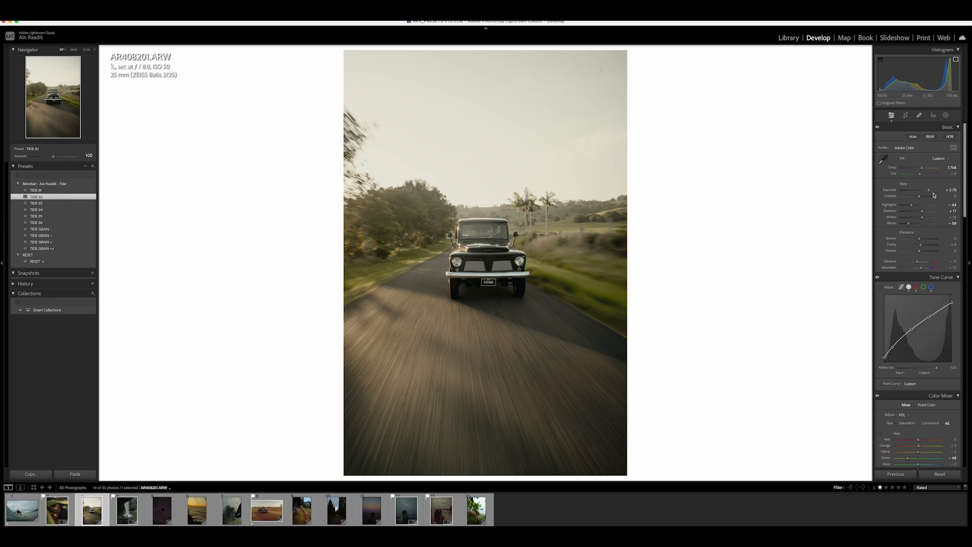
pyautogui.moveTo(932, 192); pyautogui.dragTo(927, 192)
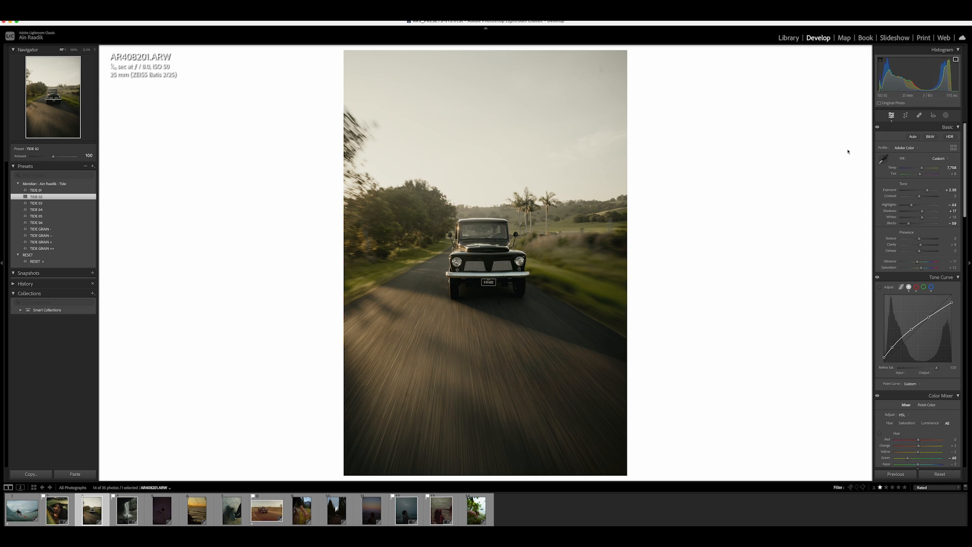
# - Warm the jeep photo's Temperature to about 10,806 and lift Blacks to about +3
pyautogui.moveTo(921, 168); pyautogui.dragTo(926, 172)
pyautogui.moveTo(909, 224); pyautogui.dragTo(928, 192)
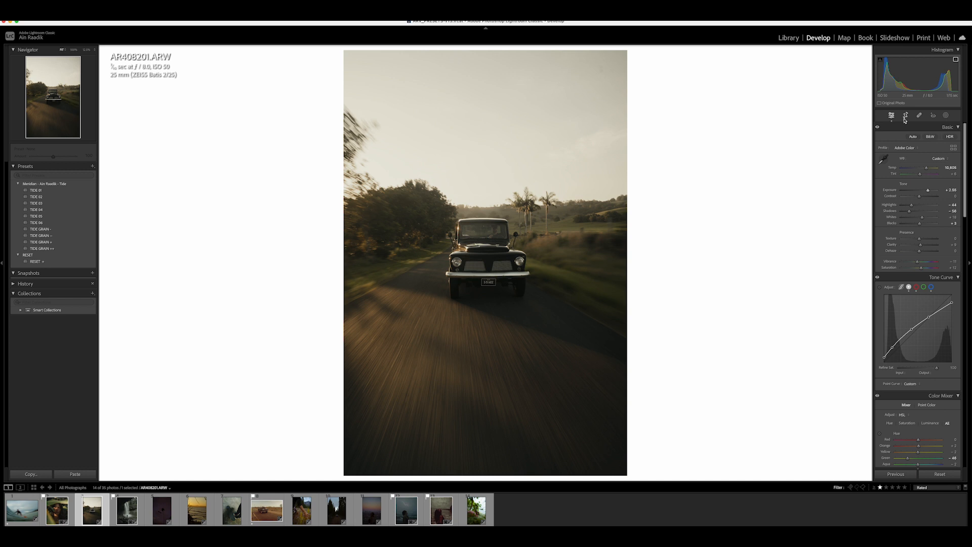
# - Crop the jeep photo to a 4 x 5 aspect ratio, framing the truck
pyautogui.click(905, 115)
pyautogui.click(936, 141)
pyautogui.click(940, 164)
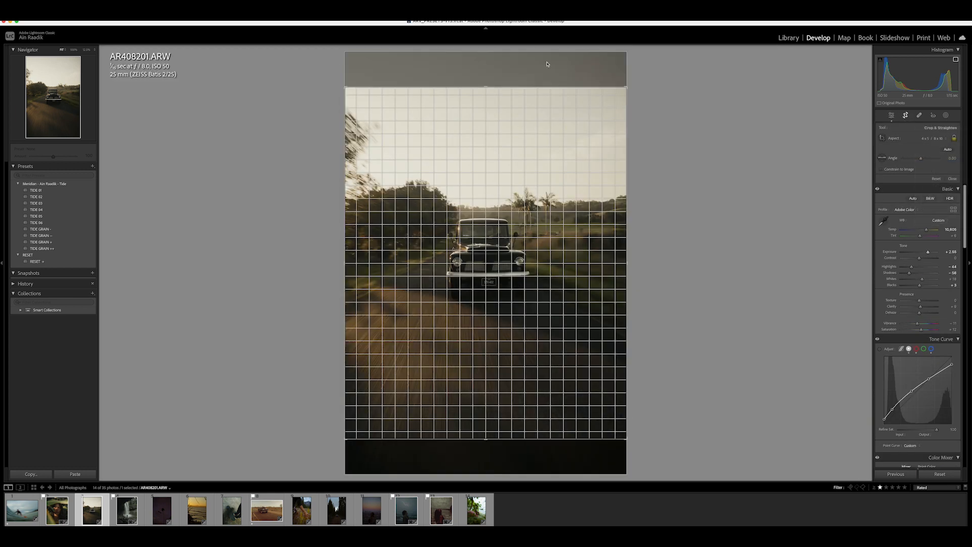
pyautogui.moveTo(490, 93); pyautogui.dragTo(489, 100)
pyautogui.moveTo(490, 424); pyautogui.dragTo(474, 369)
pyautogui.press('Return')
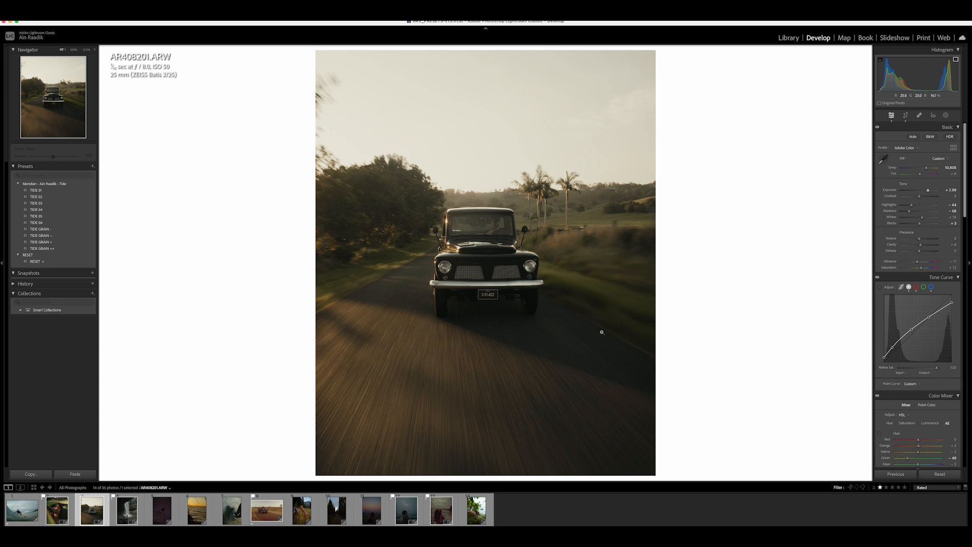
# - Apply the TIDE GRAIN + preset to the jeep photo
pyautogui.click(554, 310)
pyautogui.click(553, 311)
pyautogui.click(62, 243)
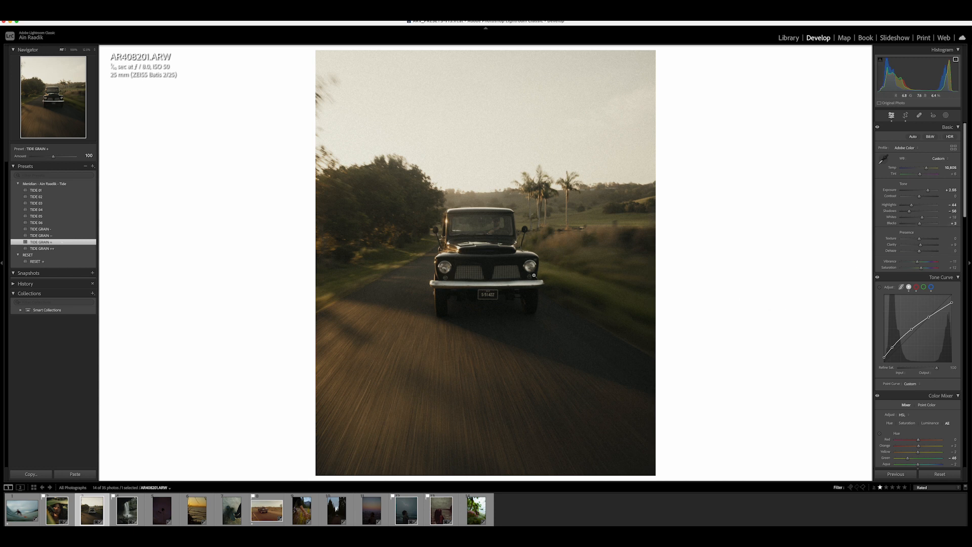
# - Lower the yellow saturation and adjust the green hue in the Color Mixer, then flag the jeep photo as a pick
pyautogui.scroll(-3, 893, 254)
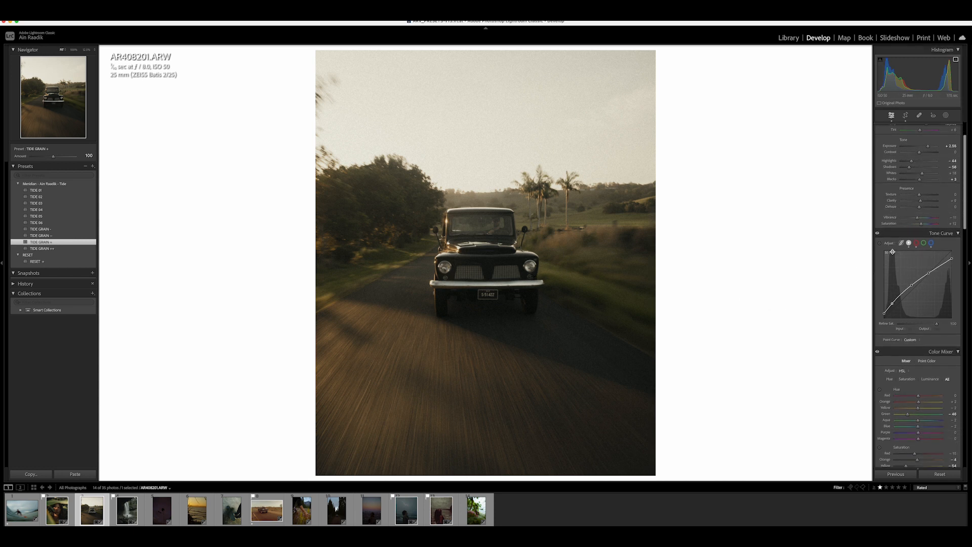
pyautogui.scroll(-6, 900, 263)
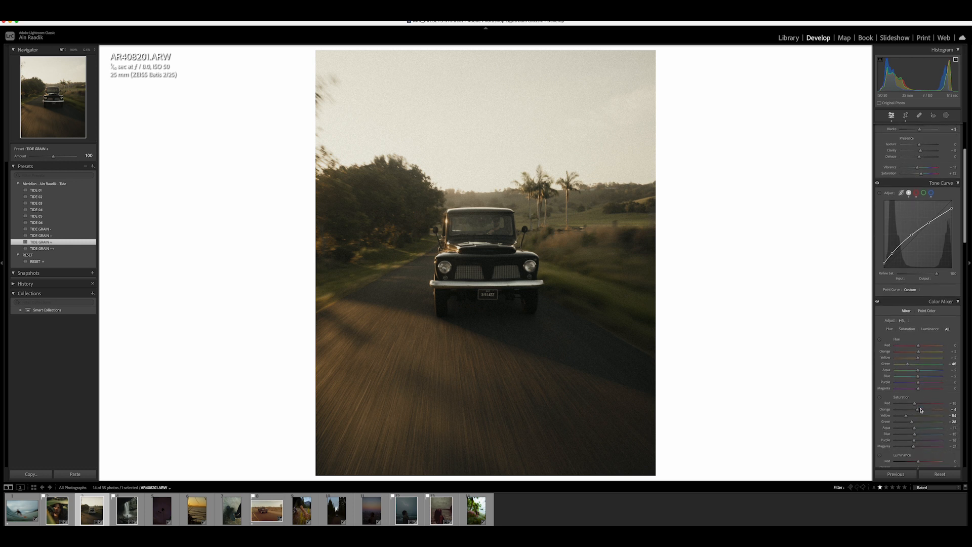
pyautogui.moveTo(911, 377); pyautogui.dragTo(916, 386)
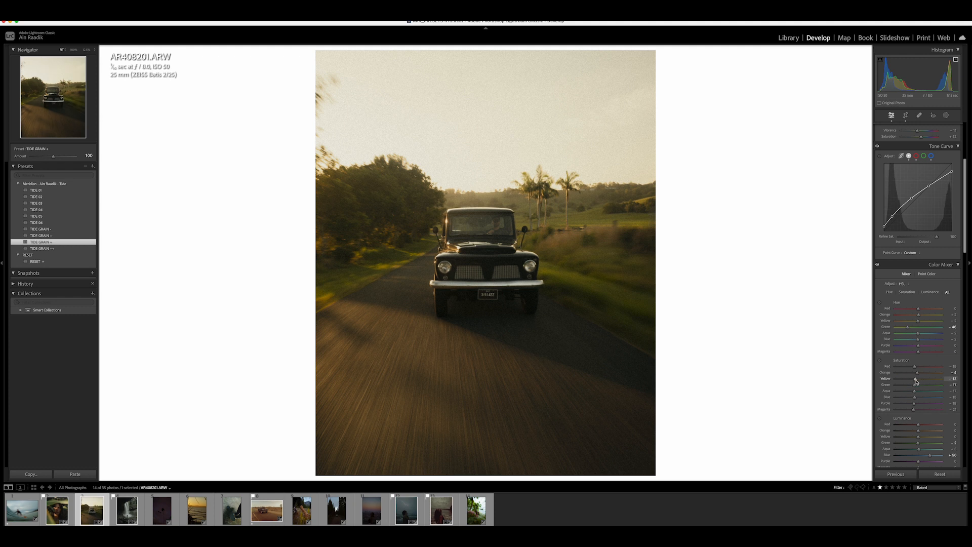
pyautogui.moveTo(907, 327)
pyautogui.mouseDown()
pyautogui.moveTo(919, 330)
pyautogui.moveTo(911, 329)
pyautogui.mouseUp()
pyautogui.moveTo(915, 378); pyautogui.dragTo(908, 386)
pyautogui.press('p')
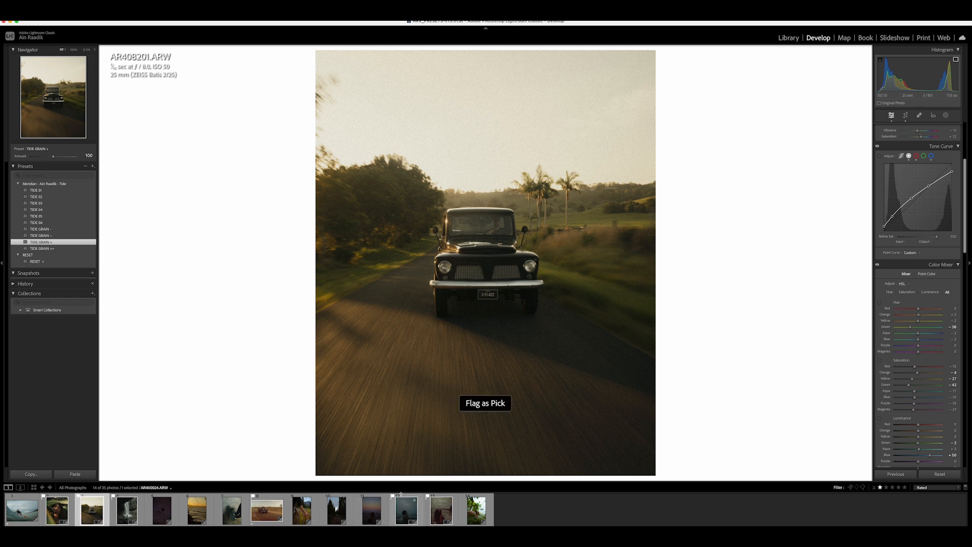
# - Open the surf photo and apply the TIDE 04 preset
pyautogui.click(20, 515)
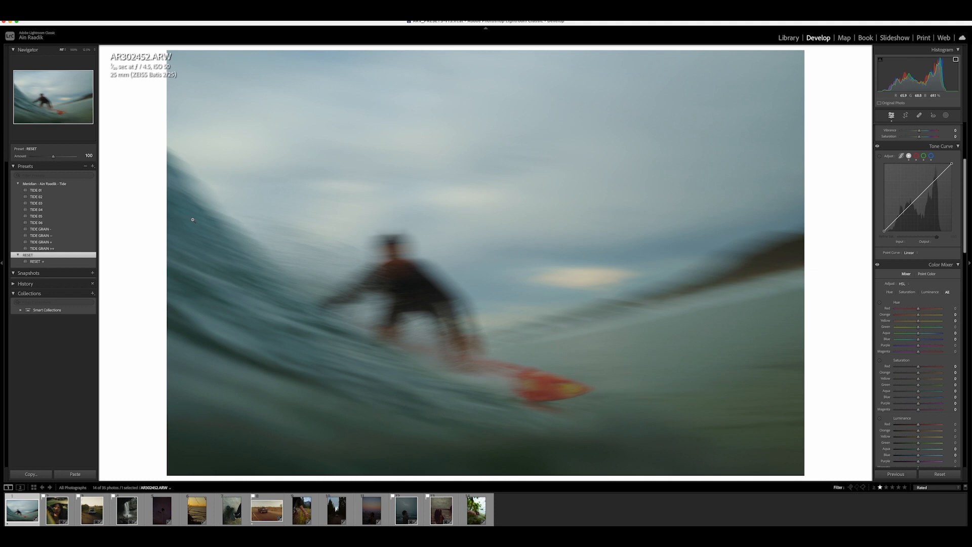
pyautogui.click(36, 209)
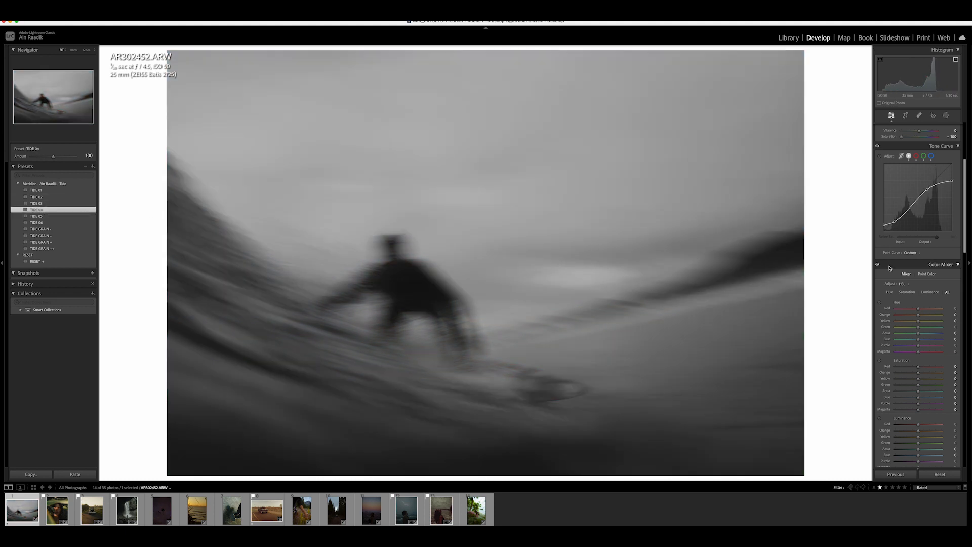
# - Raise Exposure and Highlights and deepen Blacks on the surf photo
pyautogui.scroll(5, 890, 267)
pyautogui.moveTo(920, 191); pyautogui.dragTo(937, 211)
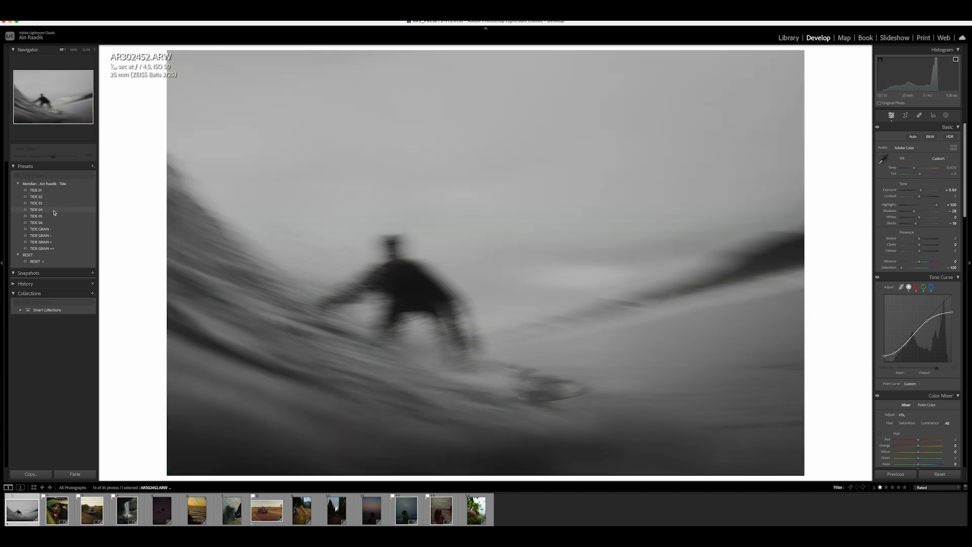
pyautogui.moveTo(916, 223); pyautogui.dragTo(911, 228)
pyautogui.moveTo(937, 206); pyautogui.dragTo(913, 228)
# - Apply the TIDE GRAIN – preset to the surf photo and reduce Highlights
pyautogui.click(59, 242)
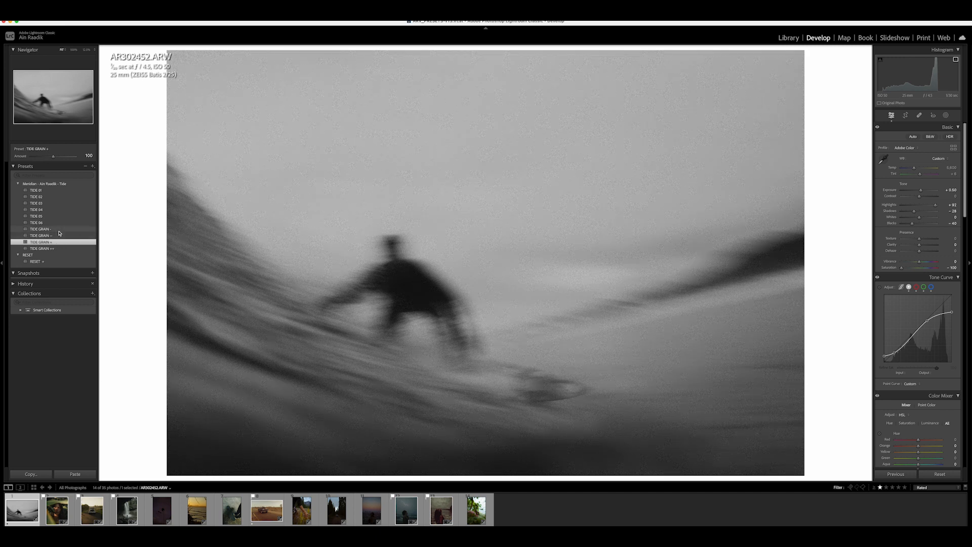
pyautogui.click(59, 230)
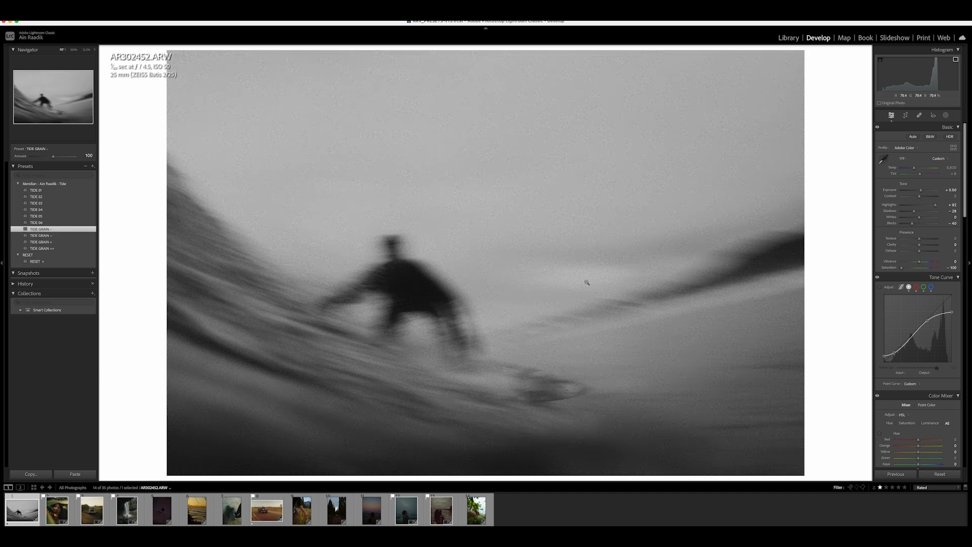
pyautogui.moveTo(934, 207); pyautogui.dragTo(917, 208)
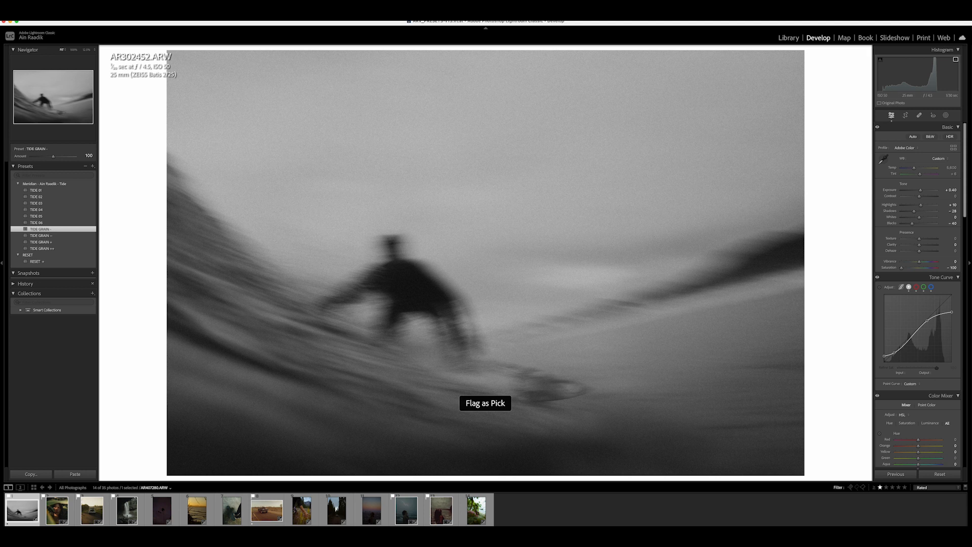
# - Open the sunset beach photo and straighten it with a crop angle of about -1.81
pyautogui.click(200, 511)
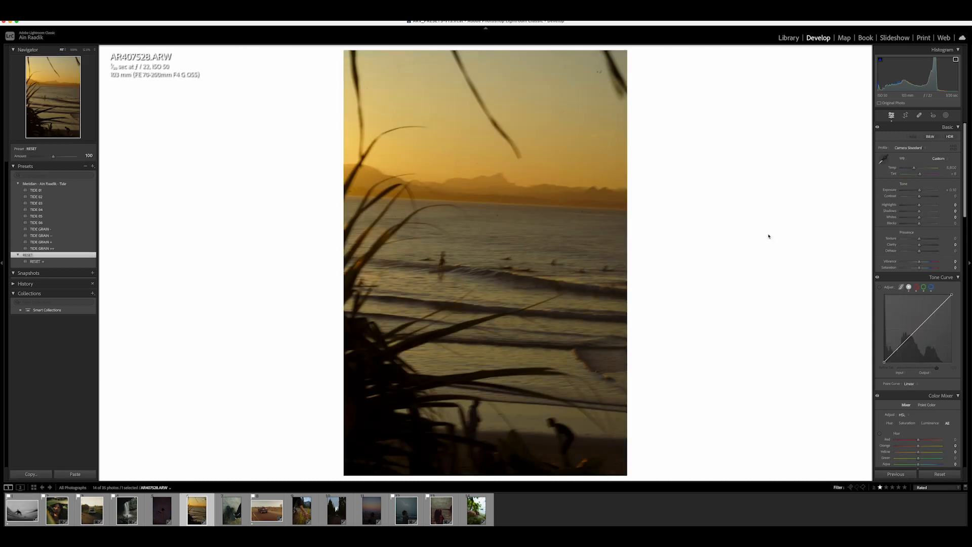
pyautogui.click(906, 115)
pyautogui.moveTo(952, 158); pyautogui.dragTo(907, 167)
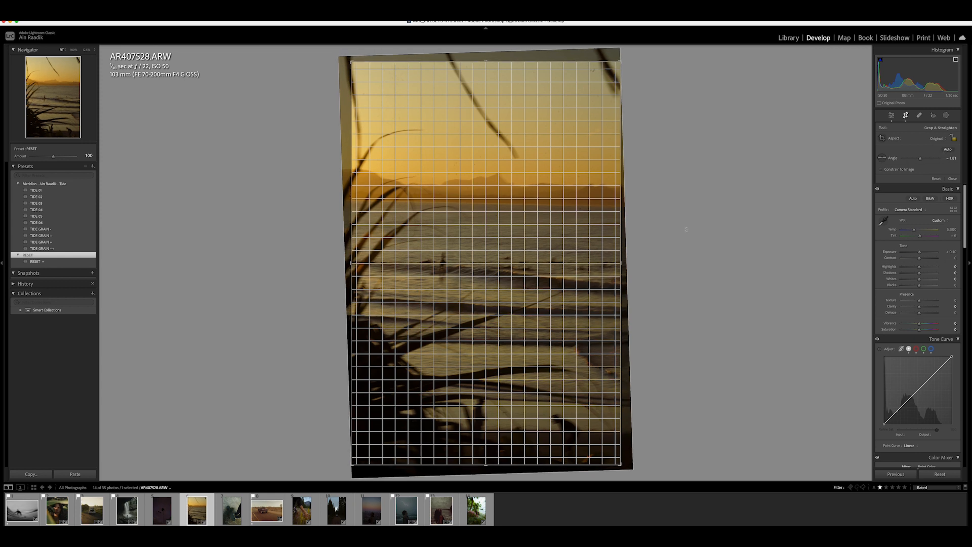
pyautogui.press('Return')
# - Apply the TIDE 01 preset to the sunset photo and fine-tune Exposure and Blacks
pyautogui.click(502, 250)
pyautogui.click(501, 251)
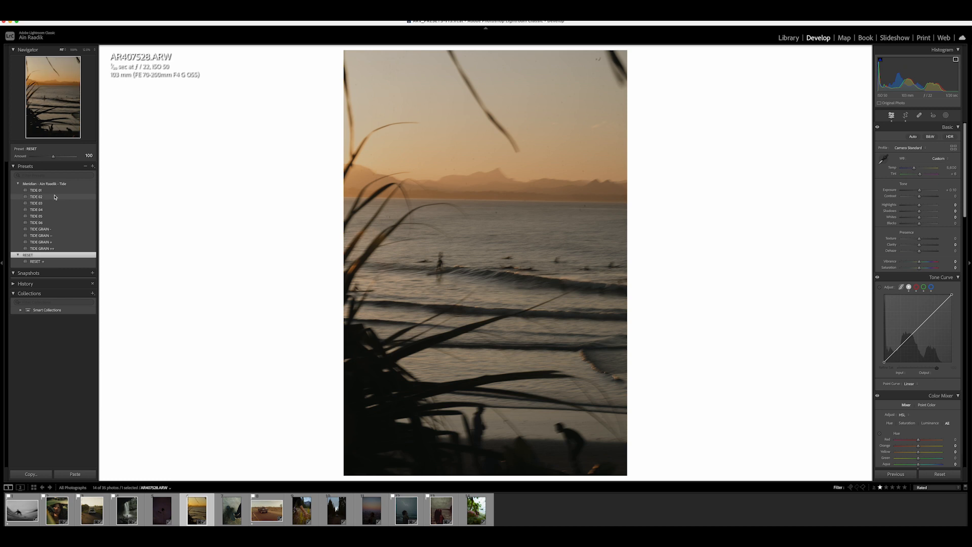
pyautogui.click(55, 191)
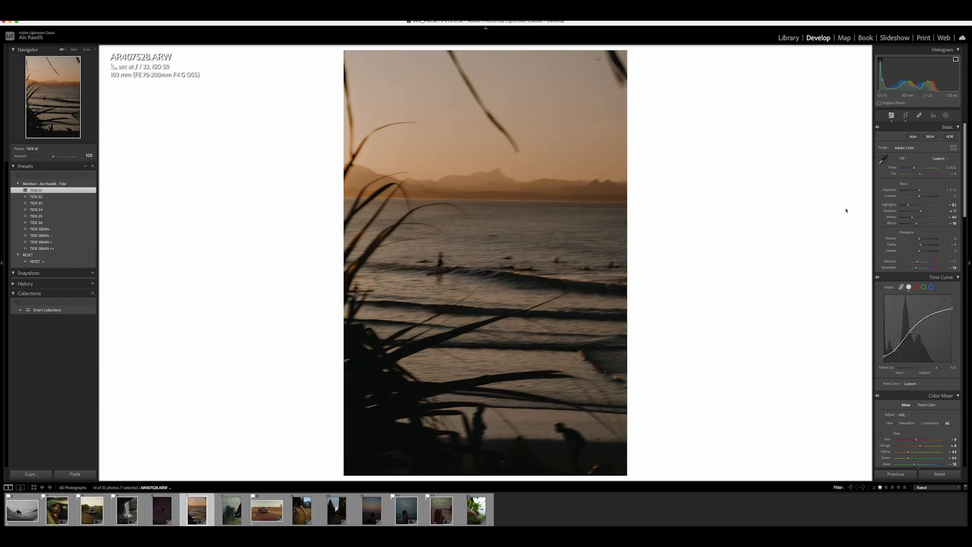
pyautogui.moveTo(920, 190)
pyautogui.mouseDown()
pyautogui.moveTo(915, 168)
pyautogui.moveTo(916, 178)
pyautogui.mouseUp()
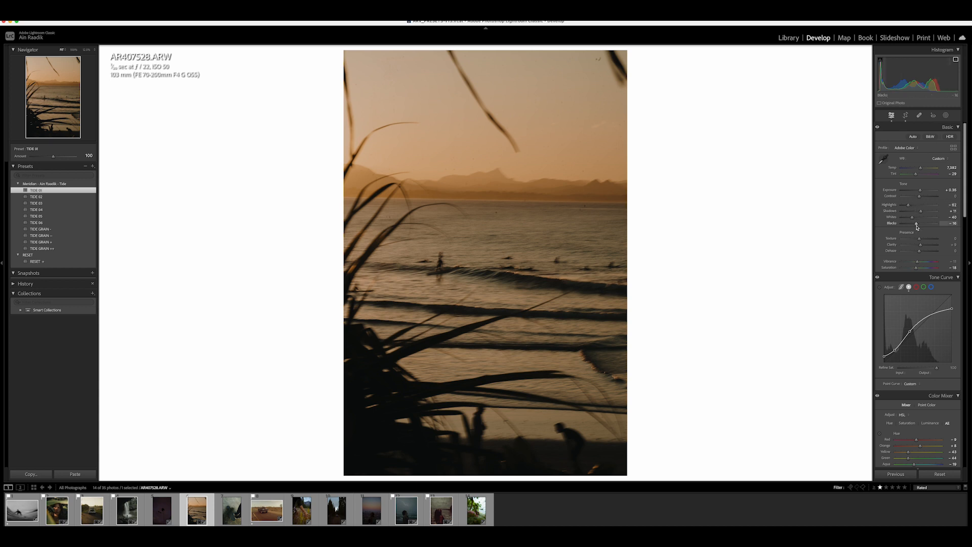
pyautogui.moveTo(916, 224)
pyautogui.mouseDown()
pyautogui.moveTo(925, 225)
pyautogui.moveTo(913, 211)
pyautogui.moveTo(935, 223)
pyautogui.moveTo(906, 213)
pyautogui.moveTo(919, 193)
pyautogui.moveTo(901, 207)
pyautogui.moveTo(917, 212)
pyautogui.mouseUp()
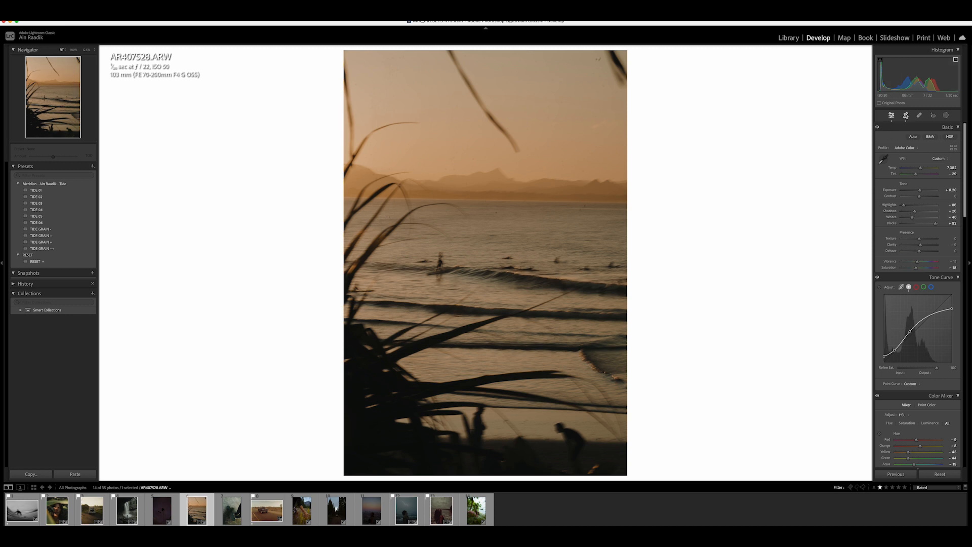
# - Crop the sunset photo to the 4 x 5 / 8 x 10 aspect ratio, reposition the frame slightly and commit
pyautogui.click(905, 115)
pyautogui.click(937, 139)
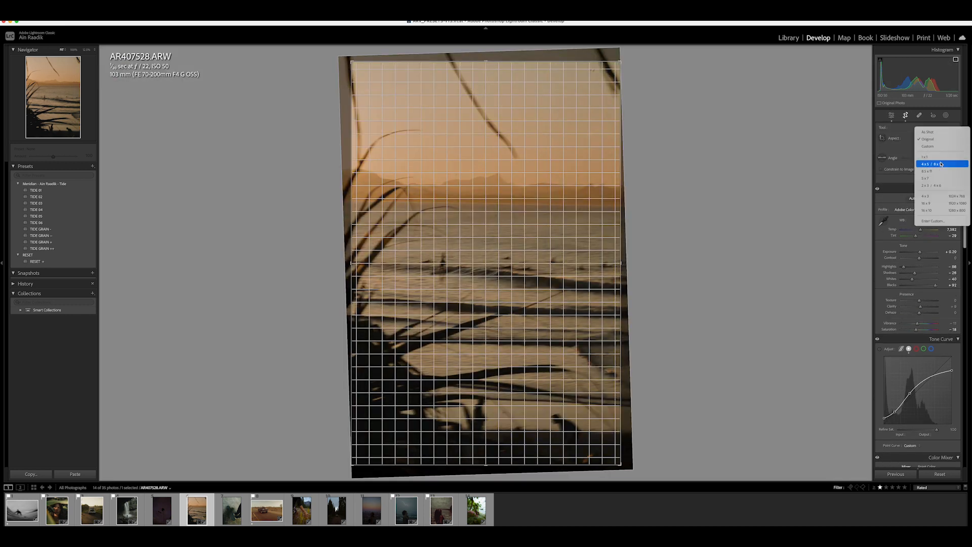
pyautogui.click(931, 162)
pyautogui.moveTo(464, 234); pyautogui.dragTo(474, 229)
pyautogui.press('Return')
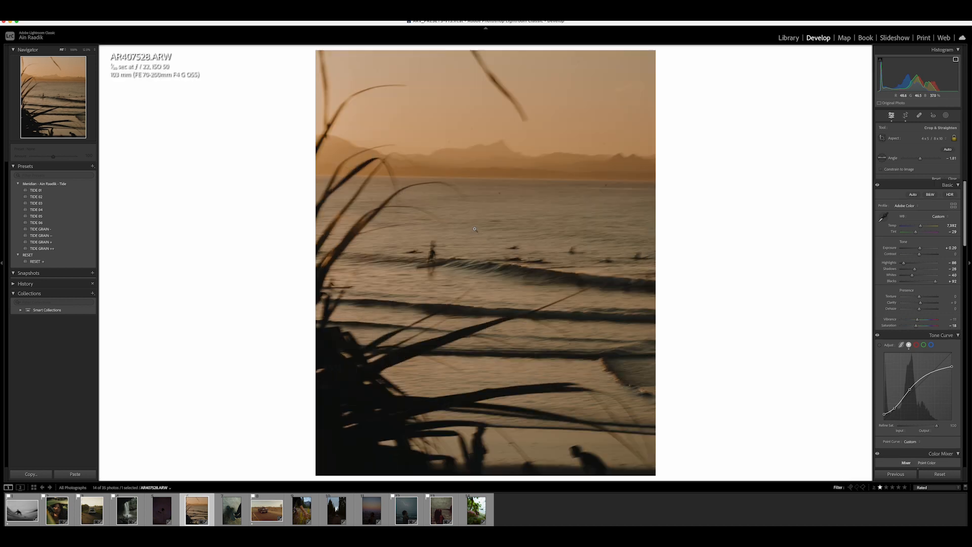
# - Apply the TIDE GRAIN + preset to the sunset photo and slightly adjust Exposure
pyautogui.click(470, 224)
pyautogui.click(470, 224)
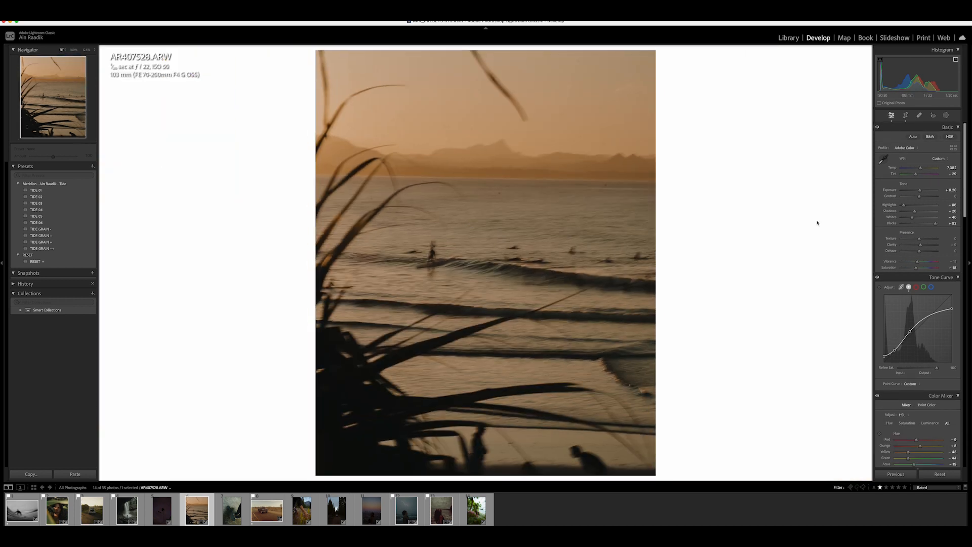
pyautogui.click(63, 243)
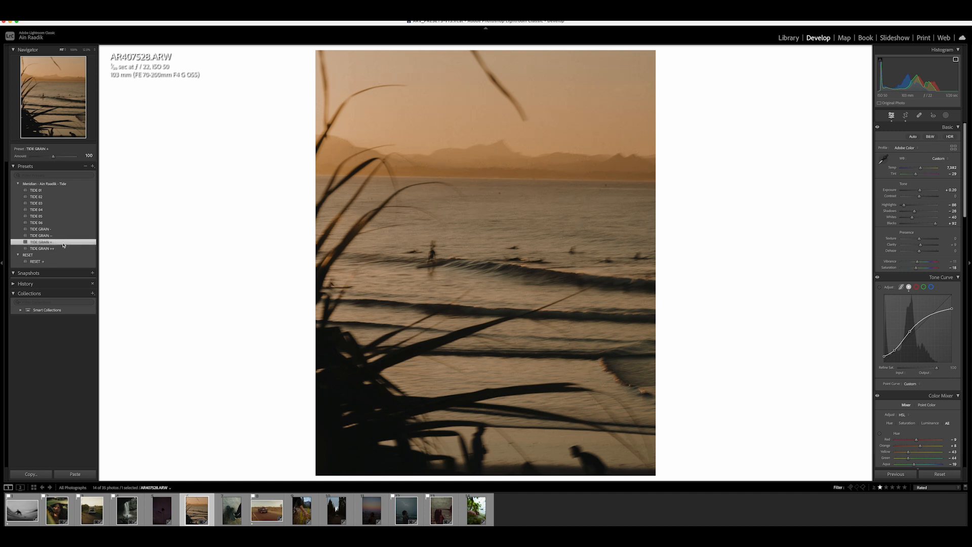
pyautogui.moveTo(920, 190)
pyautogui.mouseDown()
pyautogui.moveTo(925, 171)
pyautogui.moveTo(917, 174)
pyautogui.mouseUp()
pyautogui.scroll(-1, 897, 178)
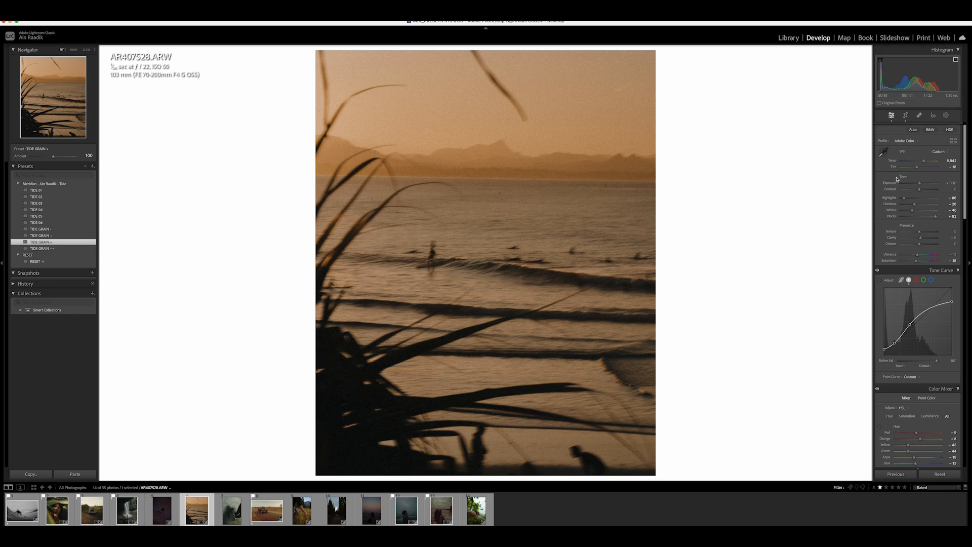
# - Fine-tune Shadows and the tone curve settings on the sunset photo
pyautogui.scroll(-5, 911, 208)
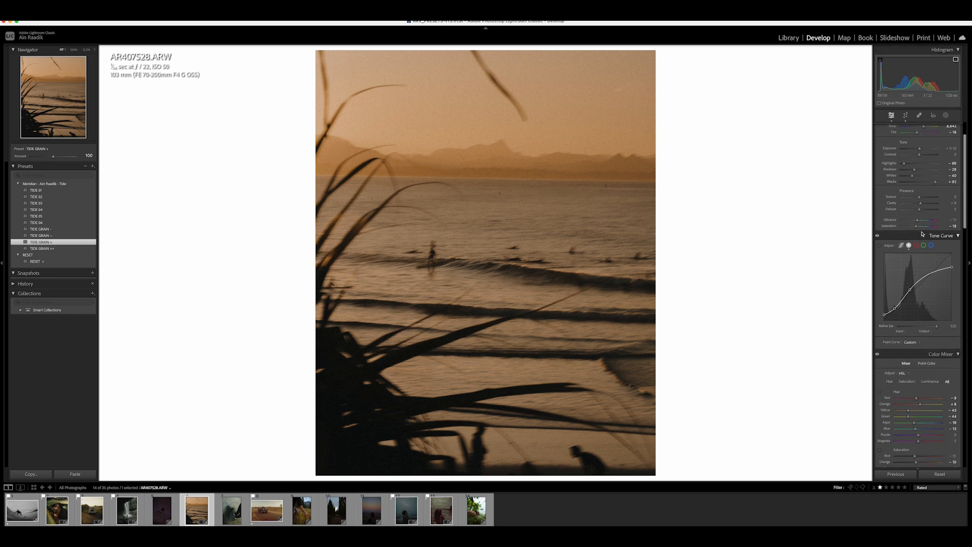
pyautogui.scroll(6, 918, 172)
pyautogui.moveTo(924, 169); pyautogui.dragTo(923, 172)
pyautogui.scroll(-5, 923, 316)
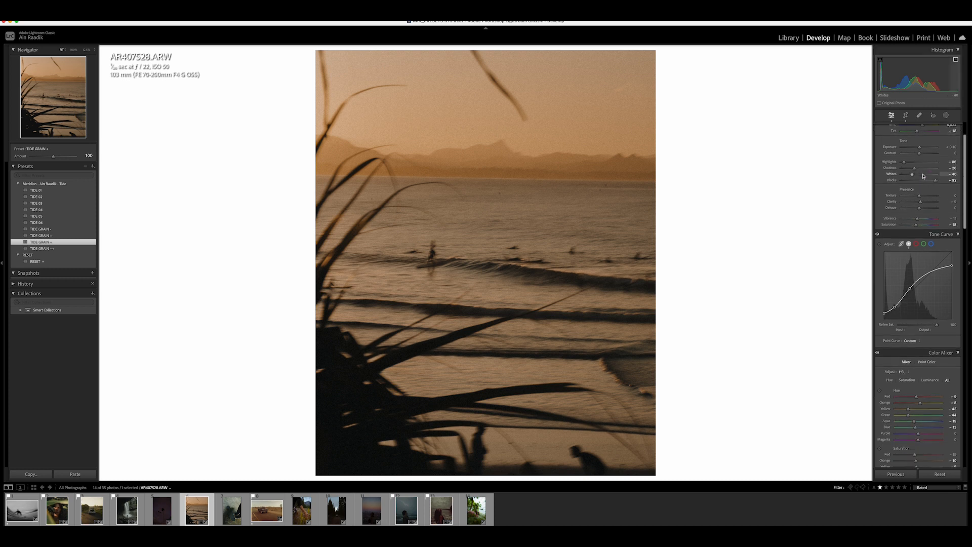
pyautogui.moveTo(920, 321); pyautogui.dragTo(907, 330)
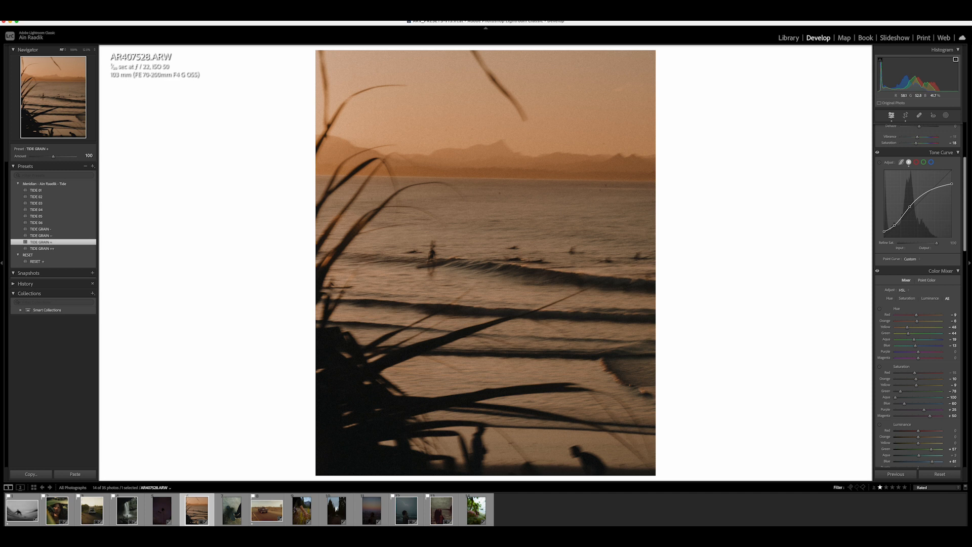
# - Flag the sunset photo and filter the library grid to show only flagged photos
pyautogui.press('p')
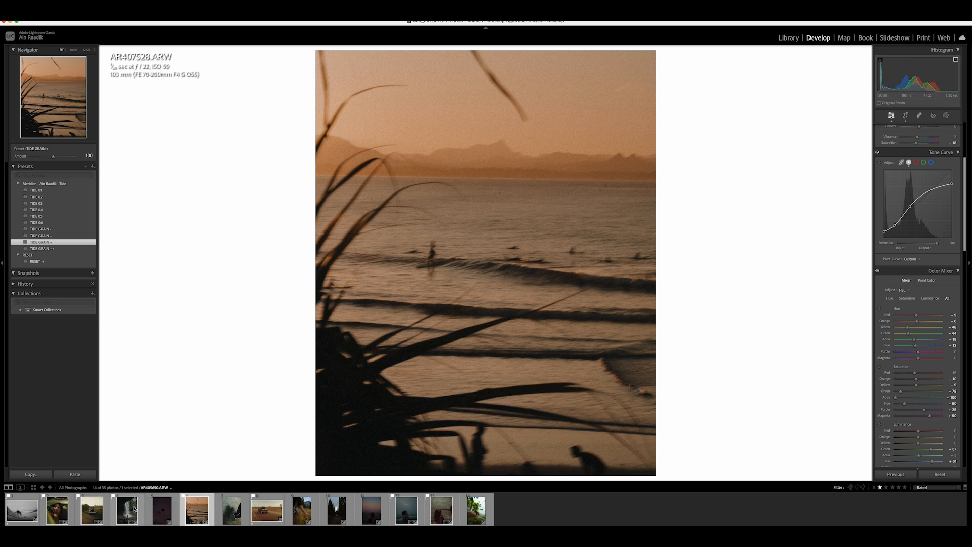
pyautogui.click(35, 488)
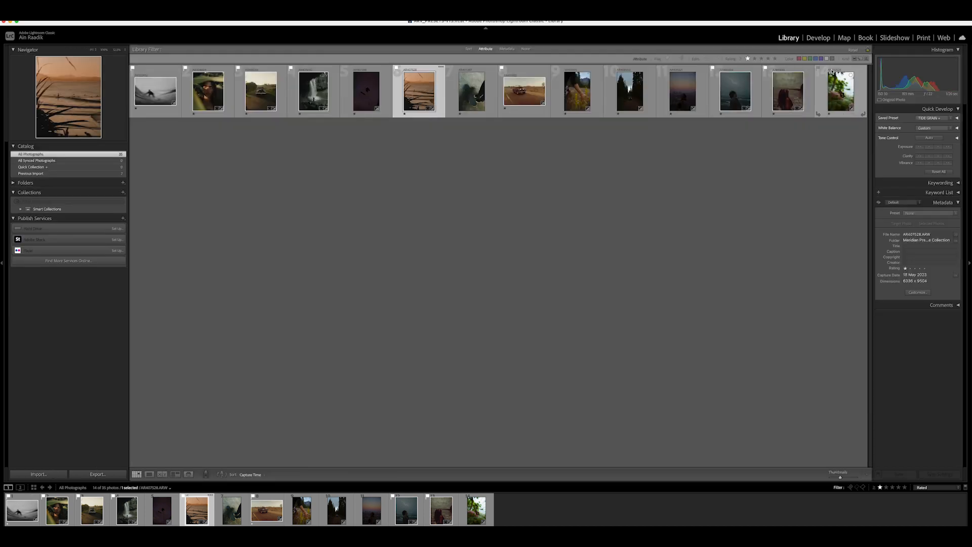
pyautogui.click(853, 50)
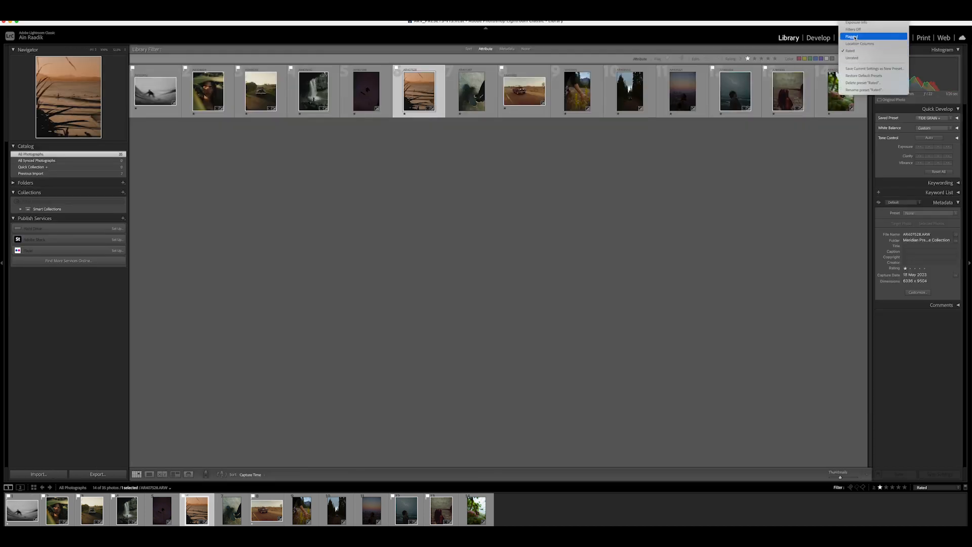
pyautogui.click(854, 37)
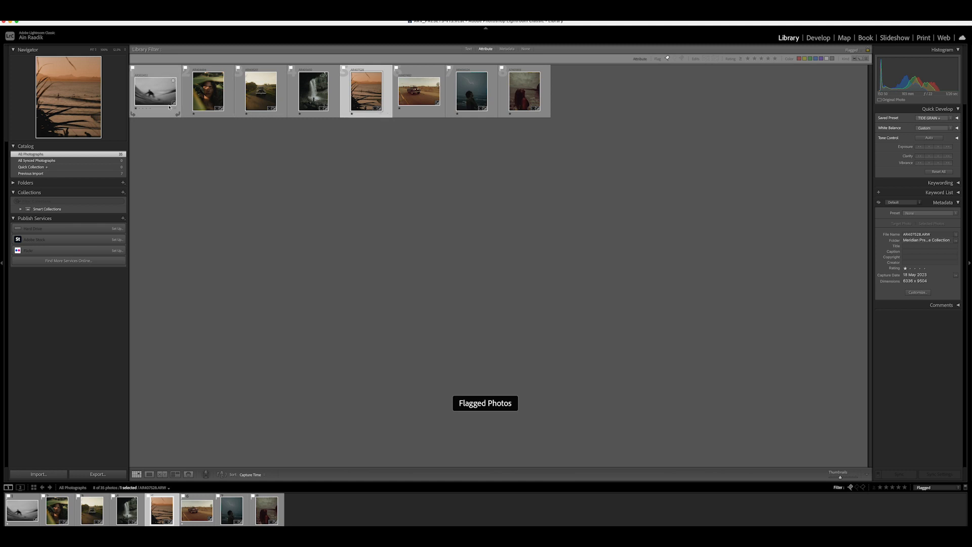
# - Review the flagged photos one by one in loupe view with the lights dimmed
pyautogui.doubleClick(169, 107)
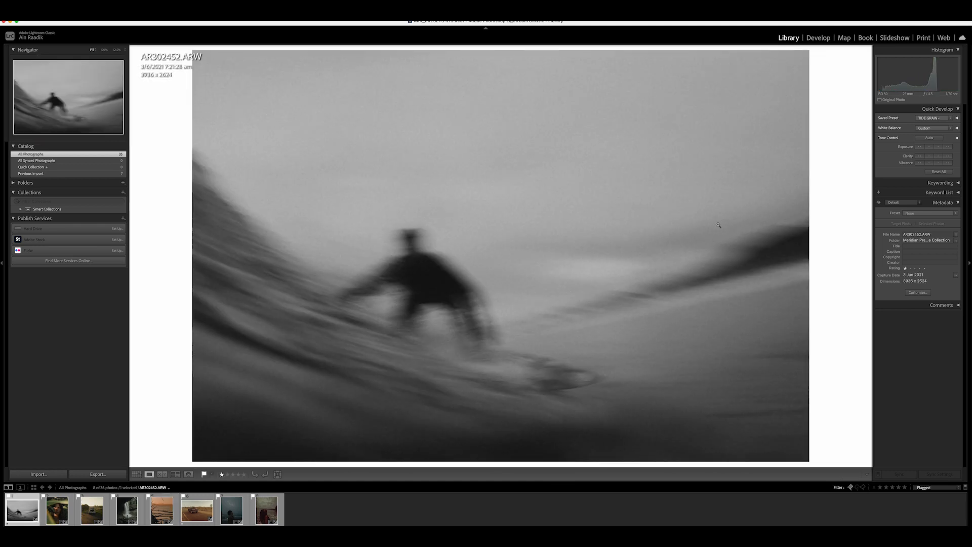
pyautogui.press('l')
pyautogui.press('Right')
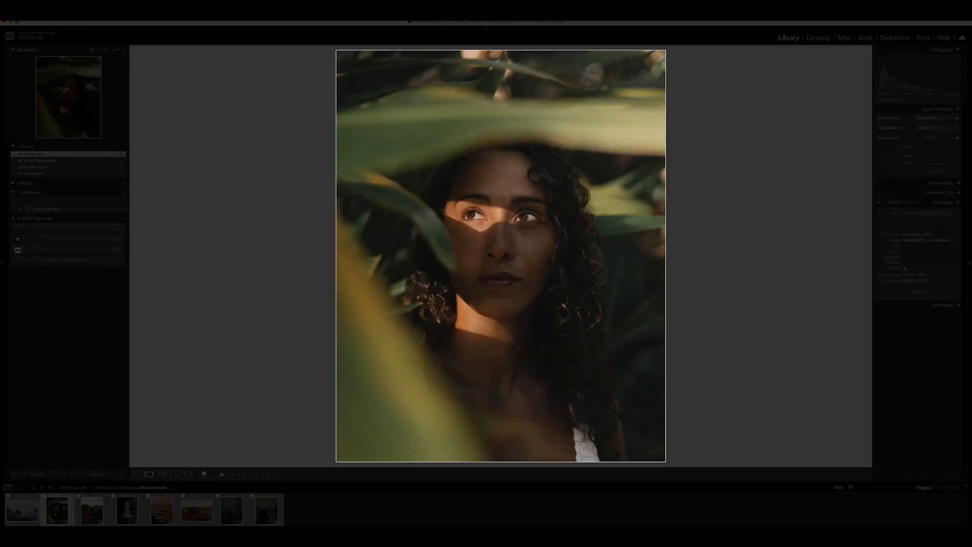
pyautogui.press('Right')
pyautogui.press('Right')
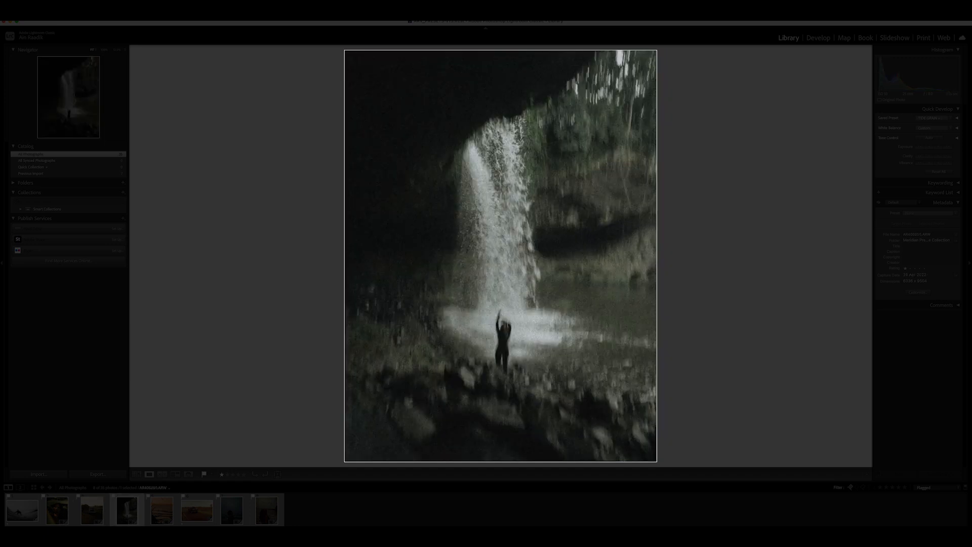
pyautogui.press('Right')
pyautogui.press('Right')
pyautogui.press('Right')
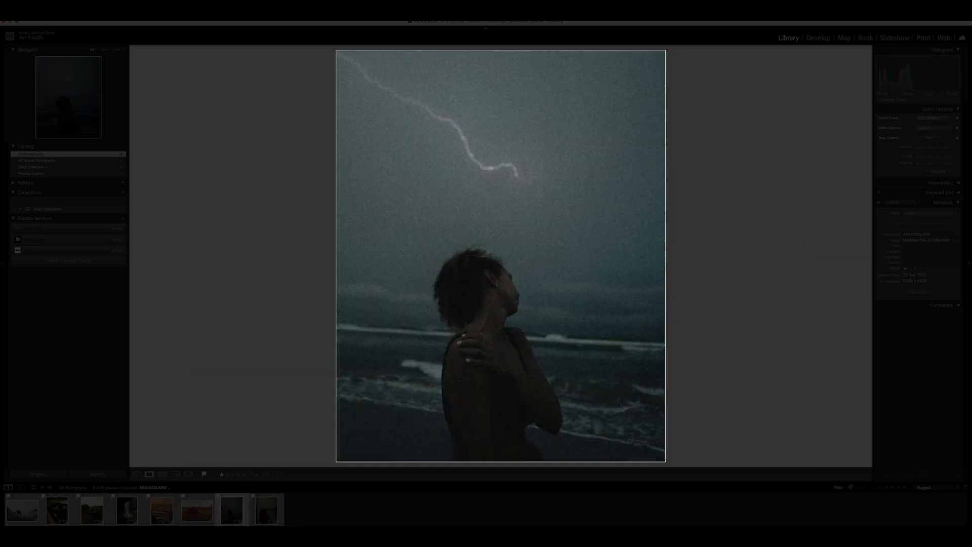
pyautogui.press('Right')
pyautogui.press('Right')
pyautogui.press('Right')
pyautogui.press('Right')
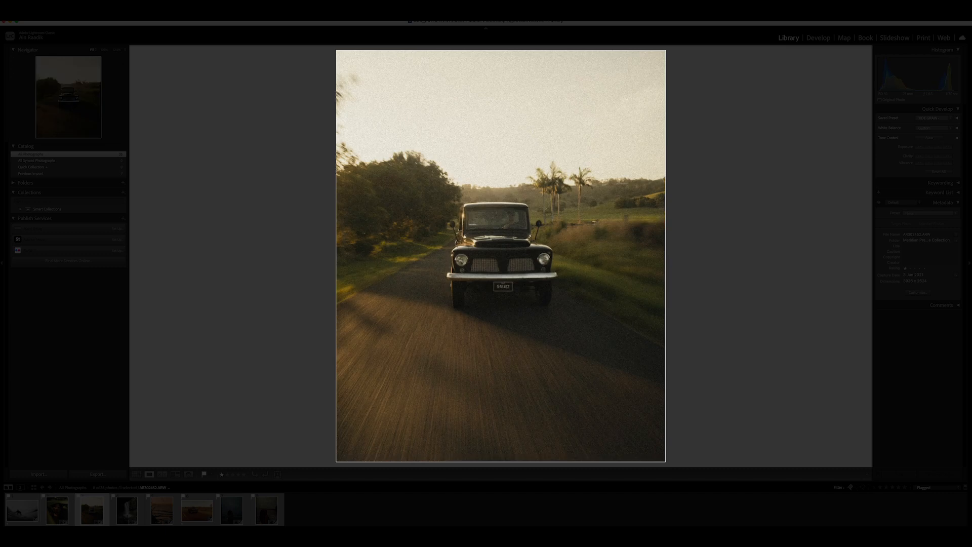
pyautogui.press('Right')
pyautogui.press('Right')
pyautogui.press('Right')
pyautogui.press('Right')
pyautogui.press('Right')
pyautogui.press('Left')
pyautogui.press('Left')
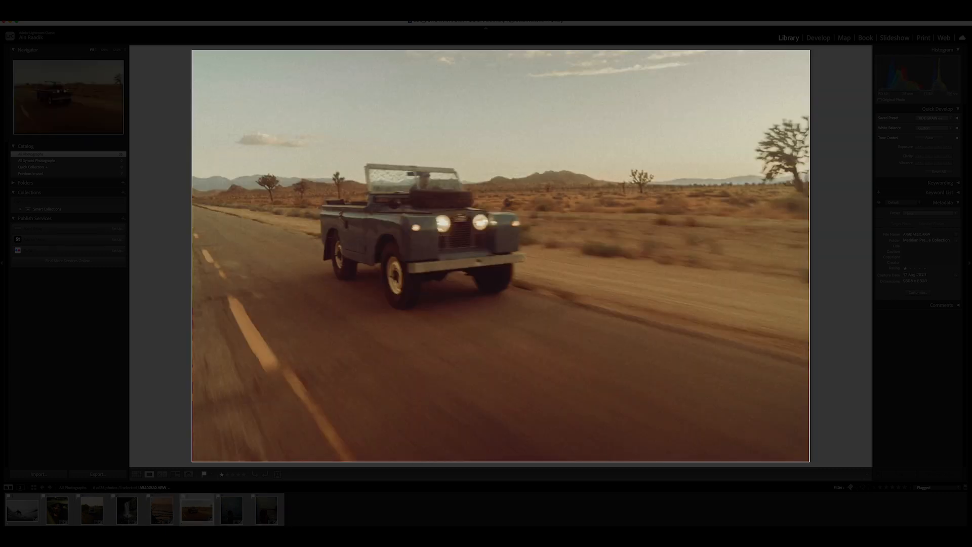
pyautogui.press('Left')
pyautogui.press('Left')
pyautogui.press('Left')
pyautogui.press('Left')
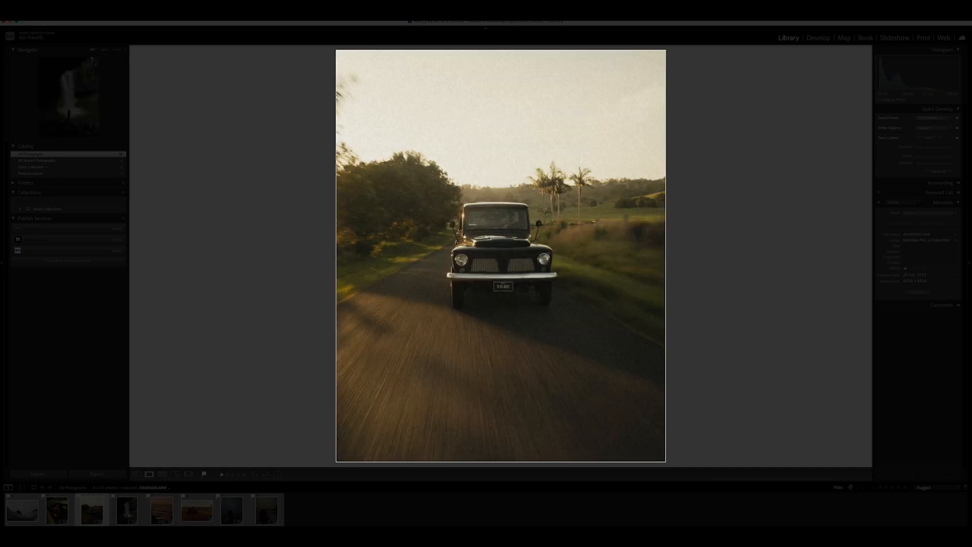
pyautogui.press('Right')
pyautogui.press('Left')
pyautogui.press('Right')
pyautogui.press('l')
pyautogui.press('l')
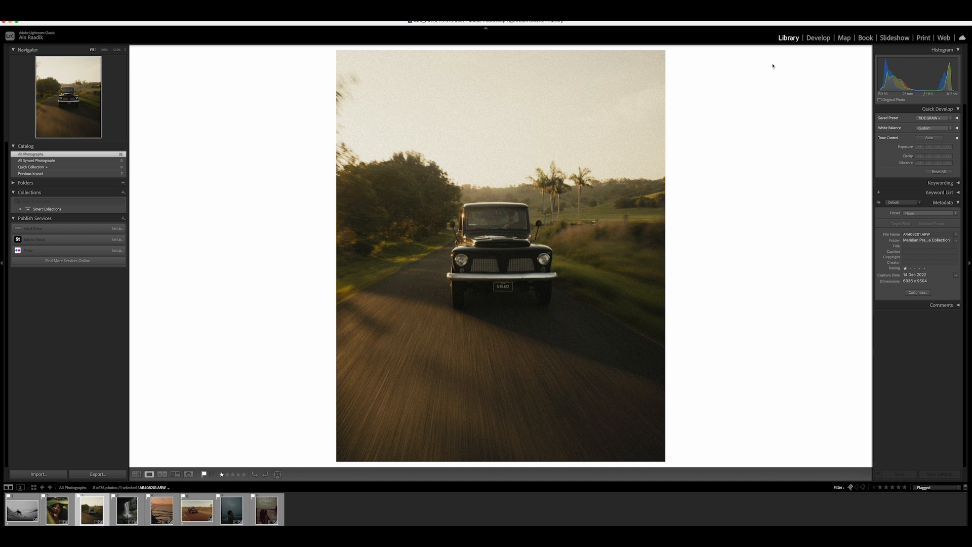
# - In Develop, lower the Yellow hue on the truck photo and the Green hue on the portrait photo
pyautogui.click(819, 39)
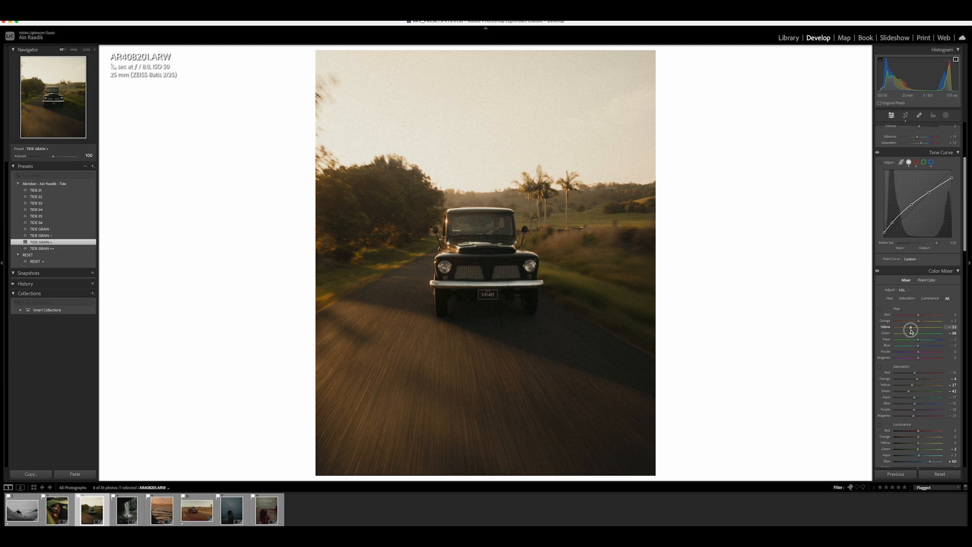
pyautogui.moveTo(910, 334); pyautogui.dragTo(901, 334)
pyautogui.press('Left')
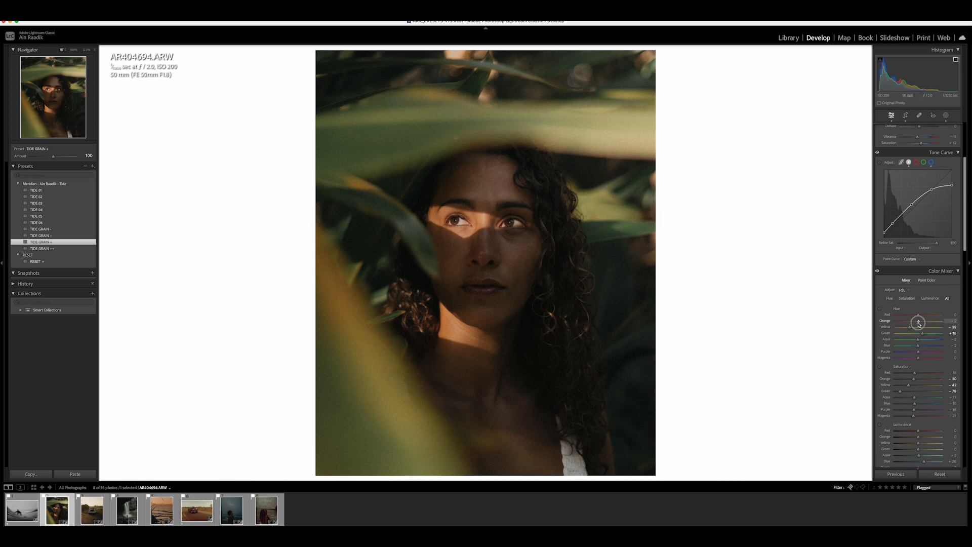
pyautogui.moveTo(922, 334); pyautogui.dragTo(907, 337)
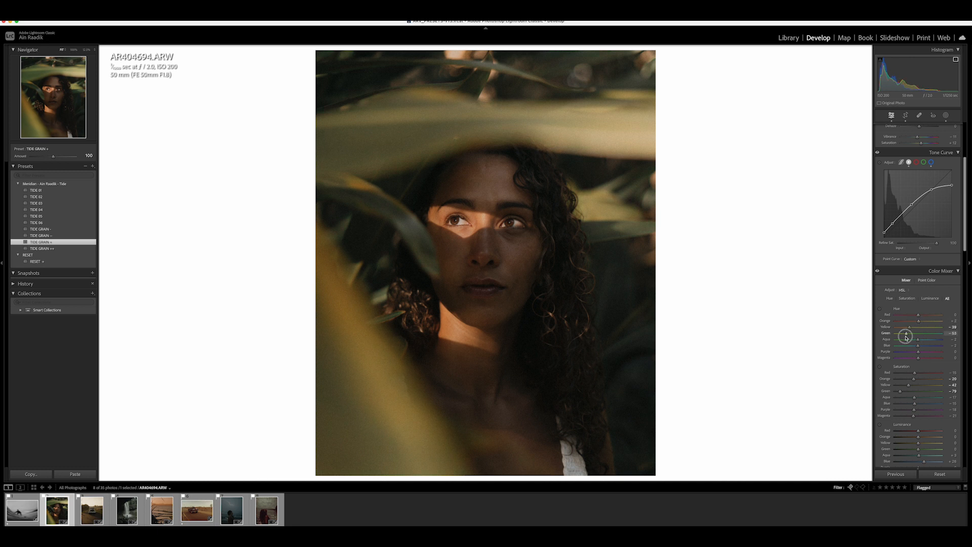